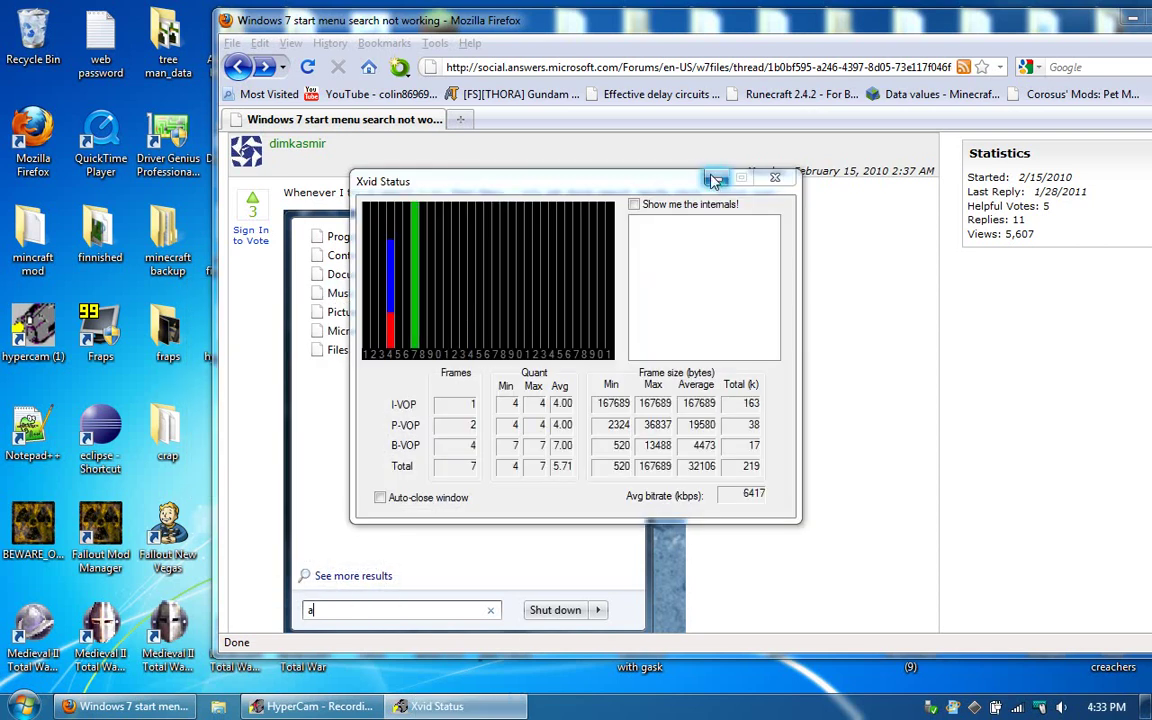
Minimise the Xvid Status window and test the Start menu search with "a".
left_click(715, 180)
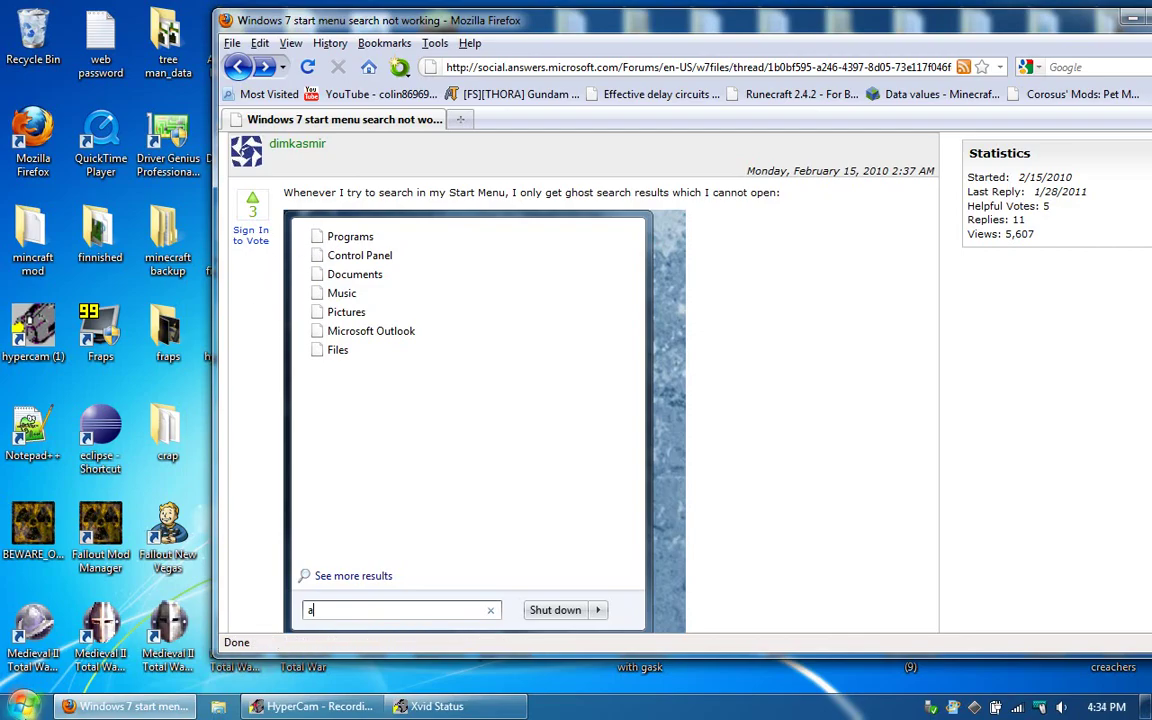
left_click(22, 705)
type("a")
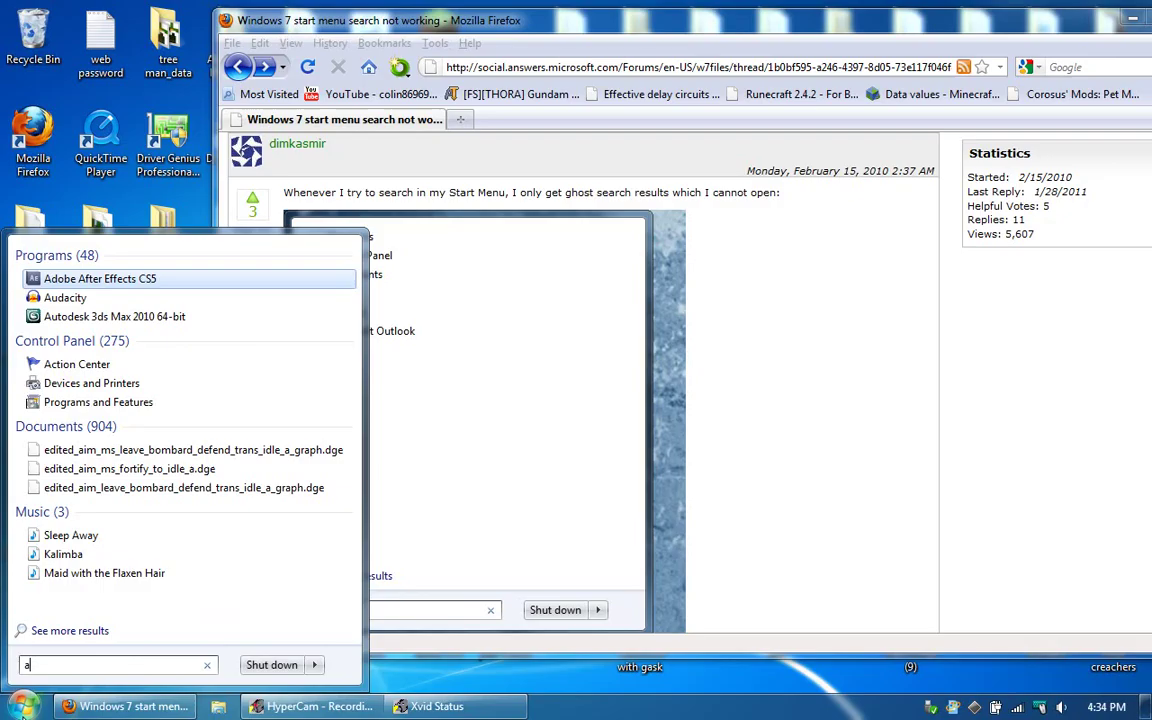
left_click(22, 705)
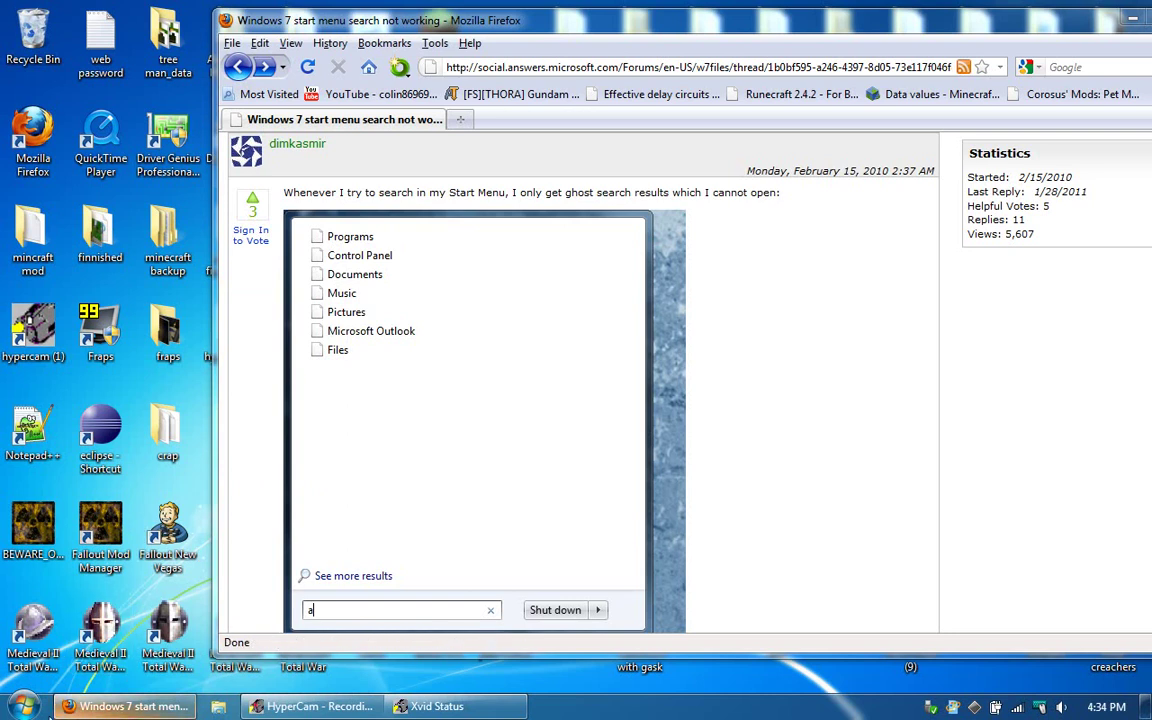
Review the search options in the Start menu customization settings, including Search programs and Control Panel, and leave without changing anything.
left_click(22, 705)
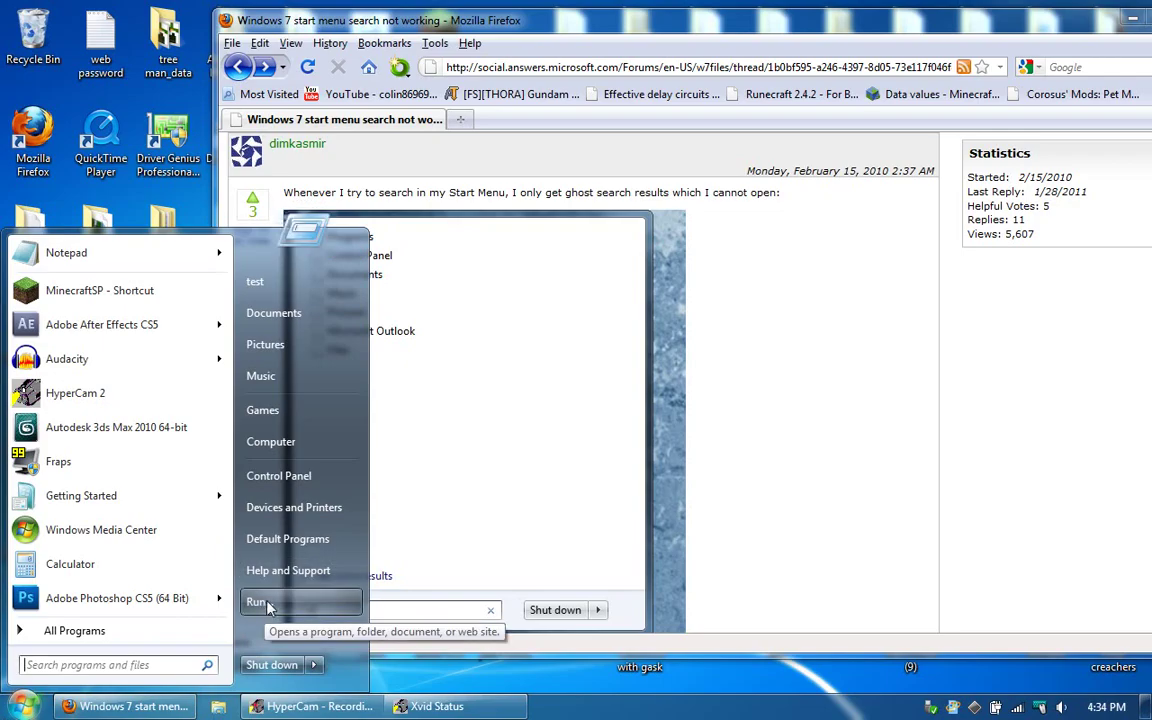
left_click(22, 705)
right_click(15, 712)
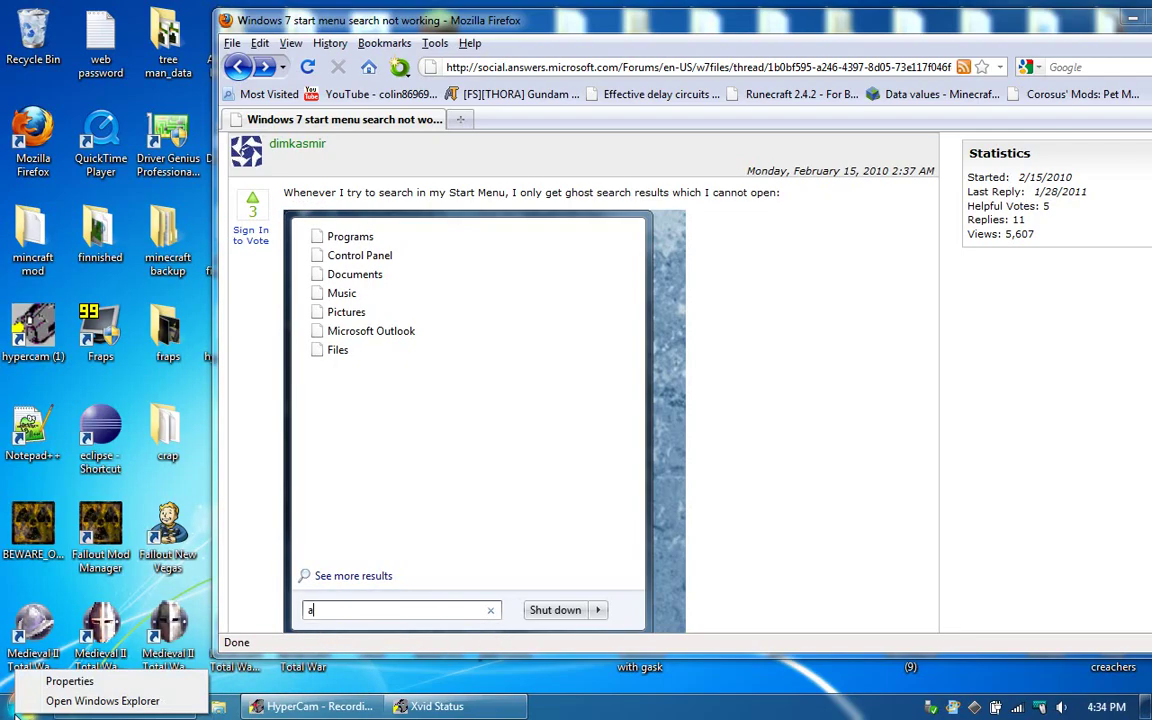
left_click(40, 676)
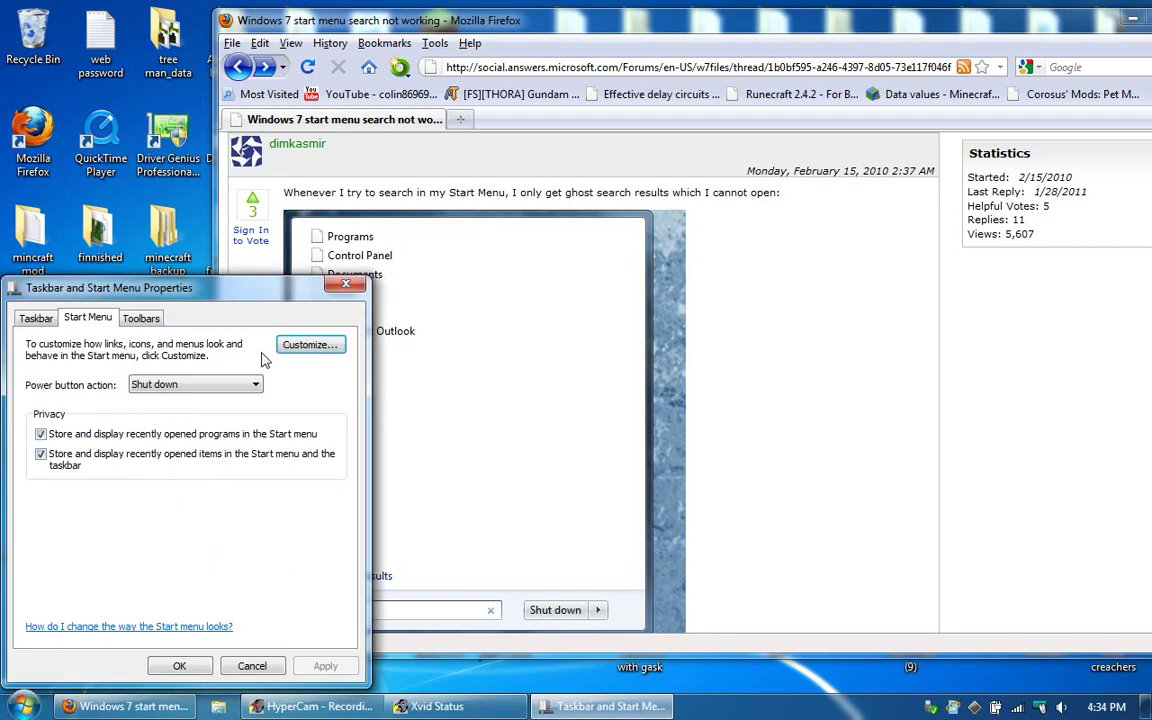
left_click(304, 345)
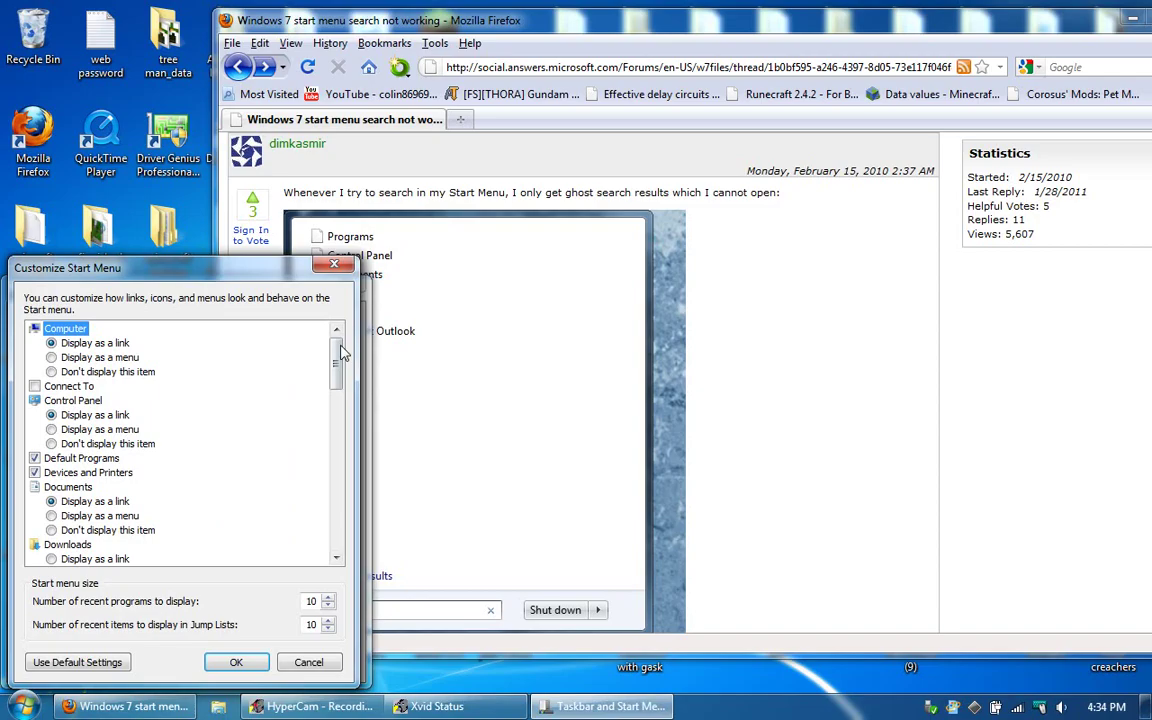
left_click_drag(334, 366, 334, 503)
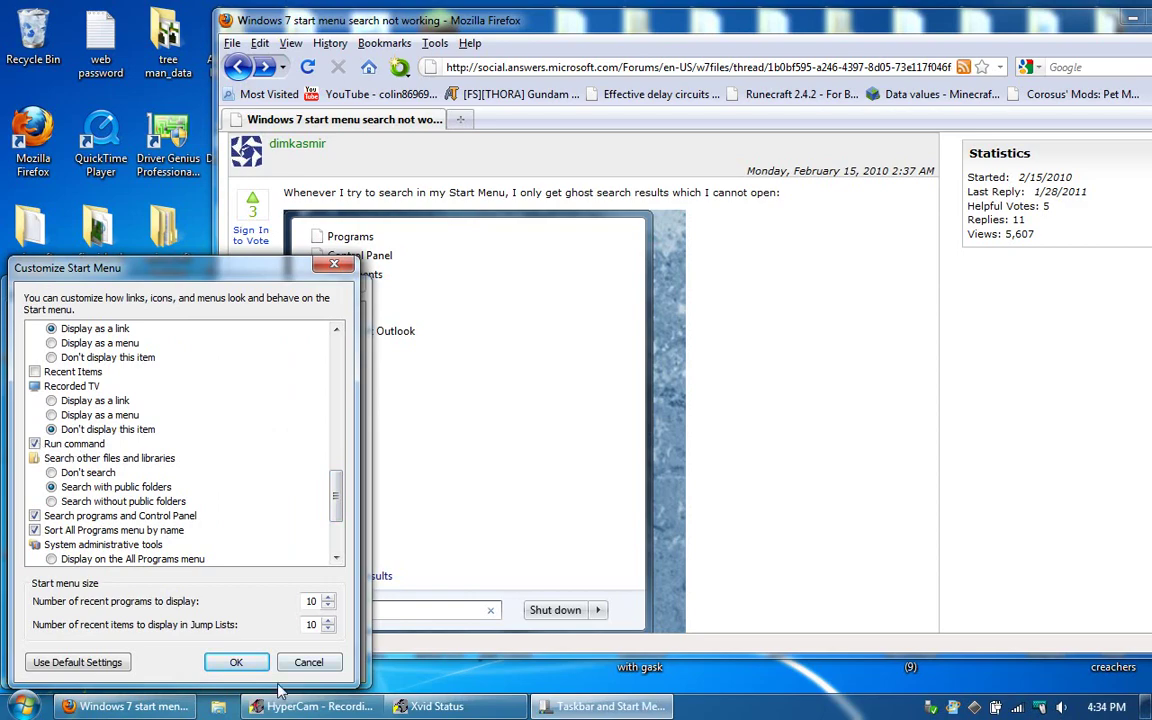
left_click(308, 662)
left_click(346, 285)
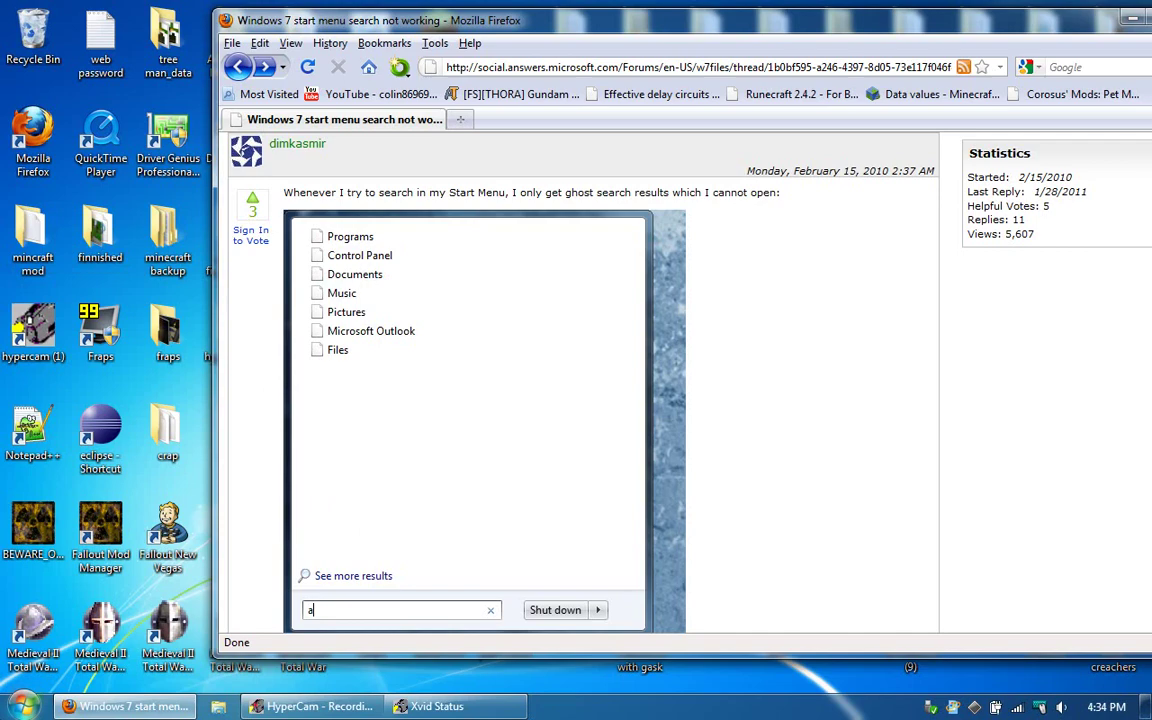
Launch the Registry Editor by running regedit.
left_click(22, 706)
left_click(277, 607)
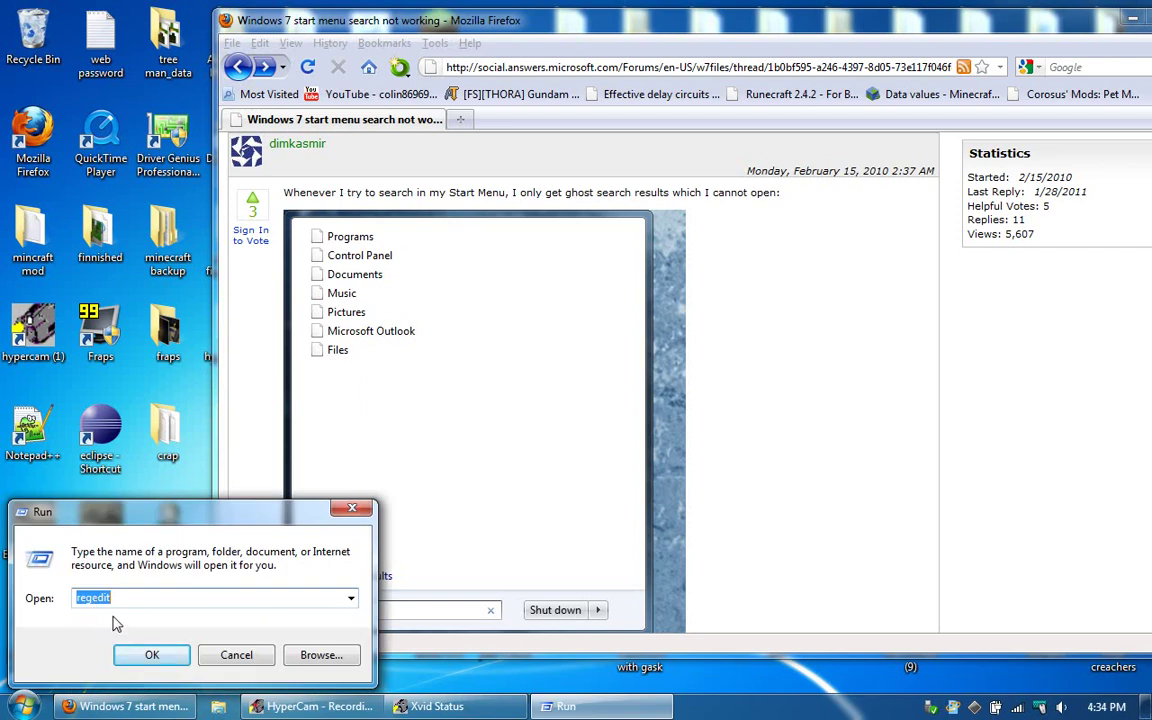
left_click(151, 654)
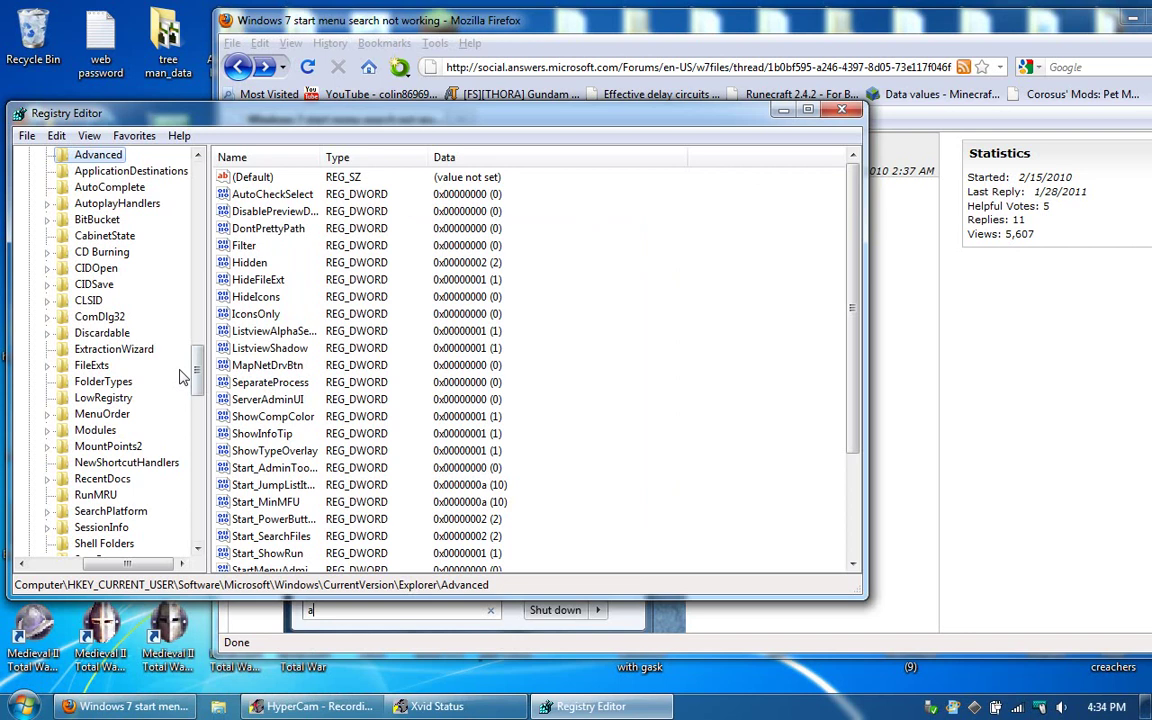
Browse the registry from HKEY_CURRENT_USER to Software\Microsoft\Windows\CurrentVersion\Explorer\Advanced and view that key's values.
scroll(180, 300, "up", 20)
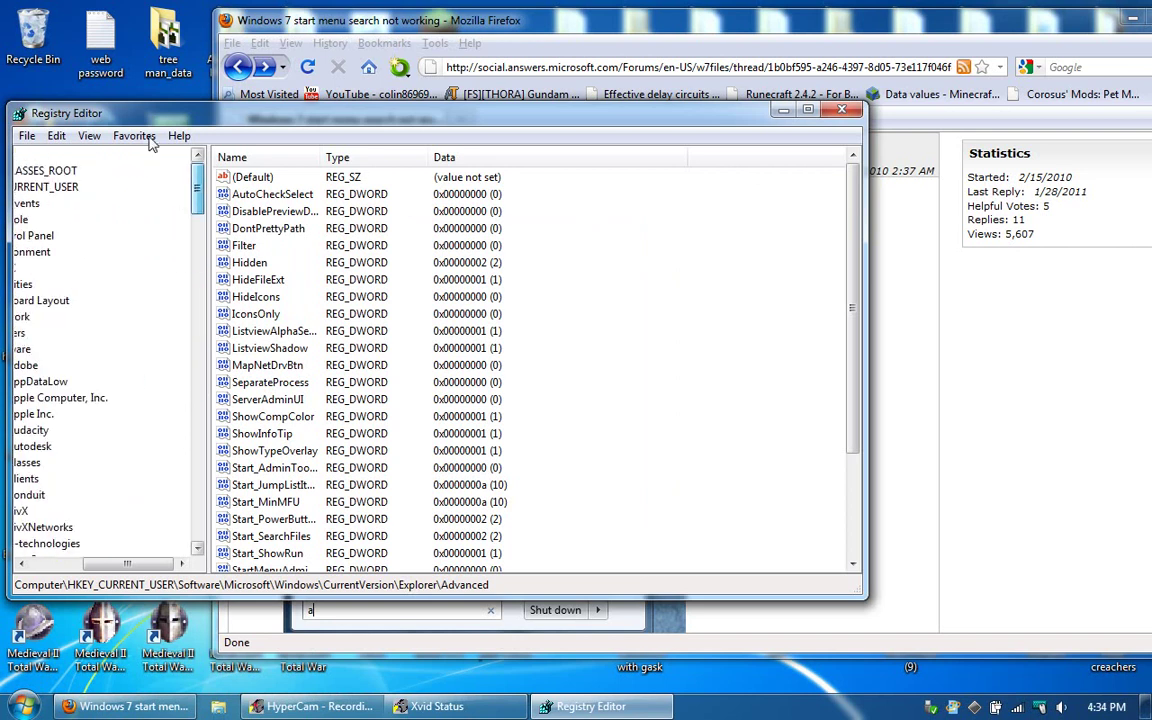
left_click_drag(127, 563, 75, 563)
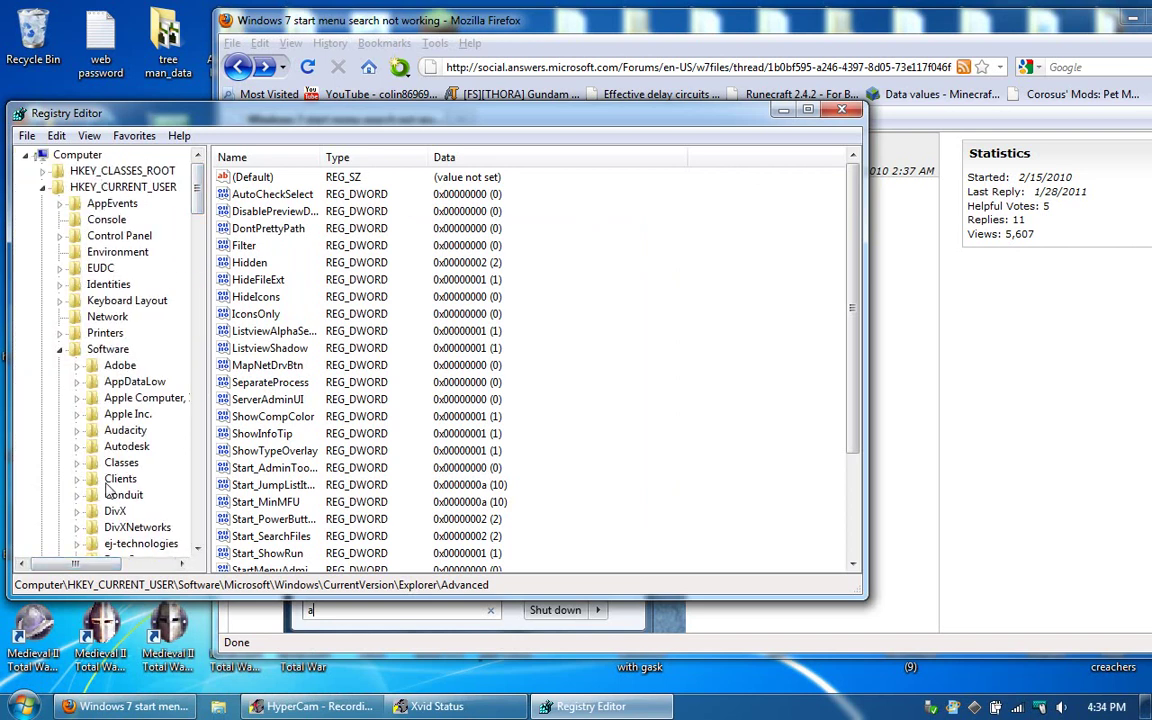
left_click(82, 188)
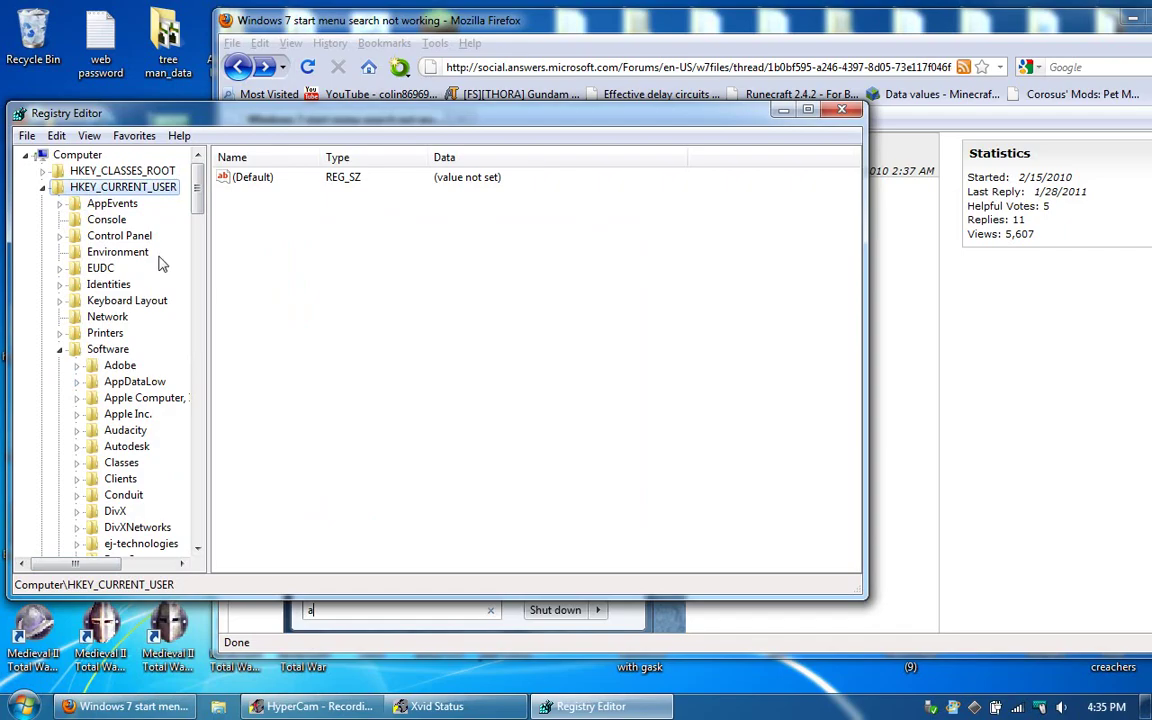
left_click_drag(197, 192, 196, 337)
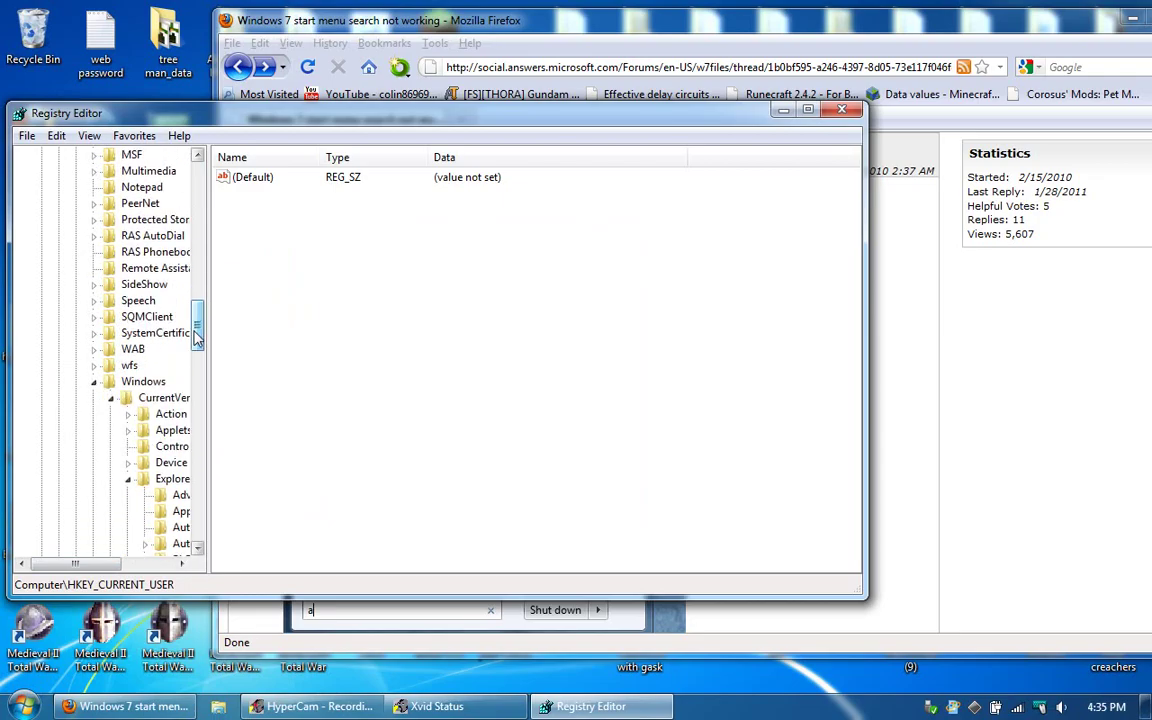
left_click_drag(77, 560, 112, 560)
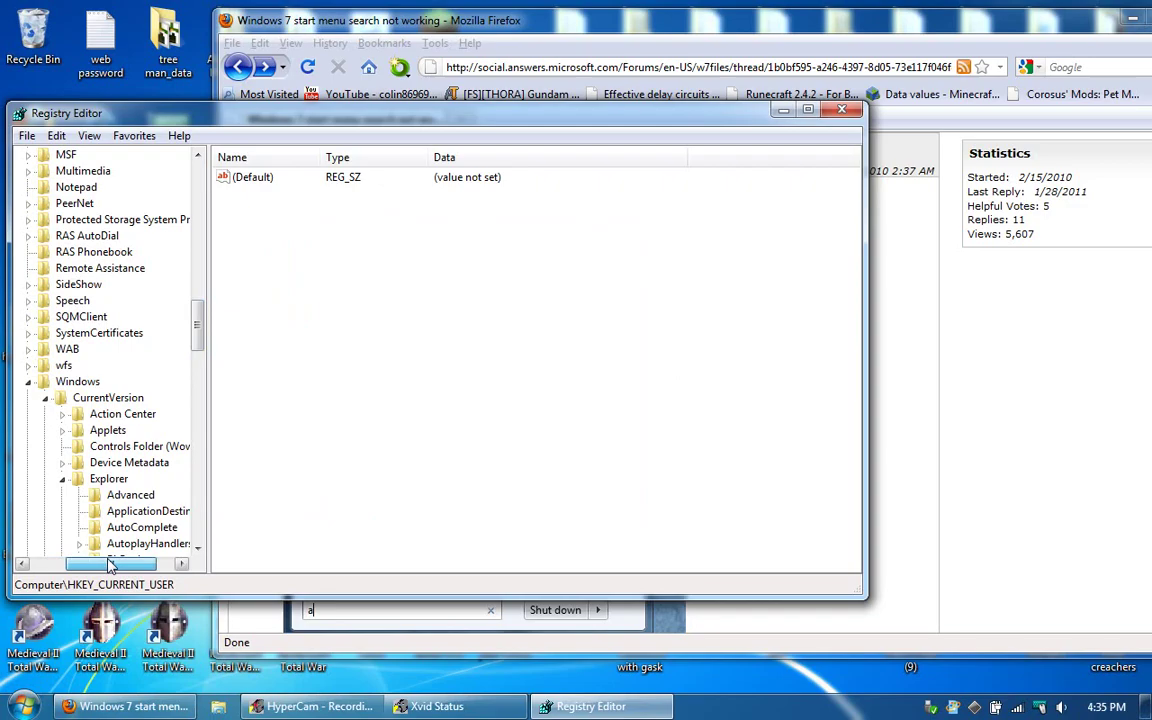
left_click_drag(196, 312, 201, 364)
left_click(131, 237)
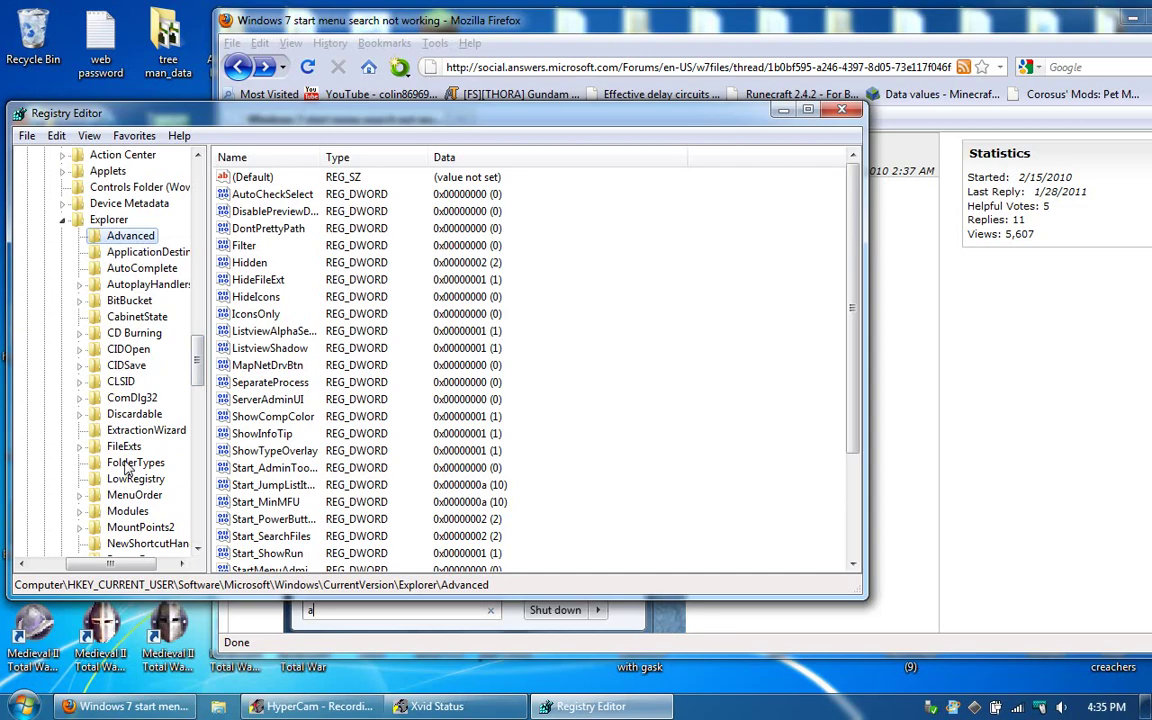
Check the FolderTypes key under Explorer and read the forum post's instructions about deleting its subkey.
left_click(135, 463)
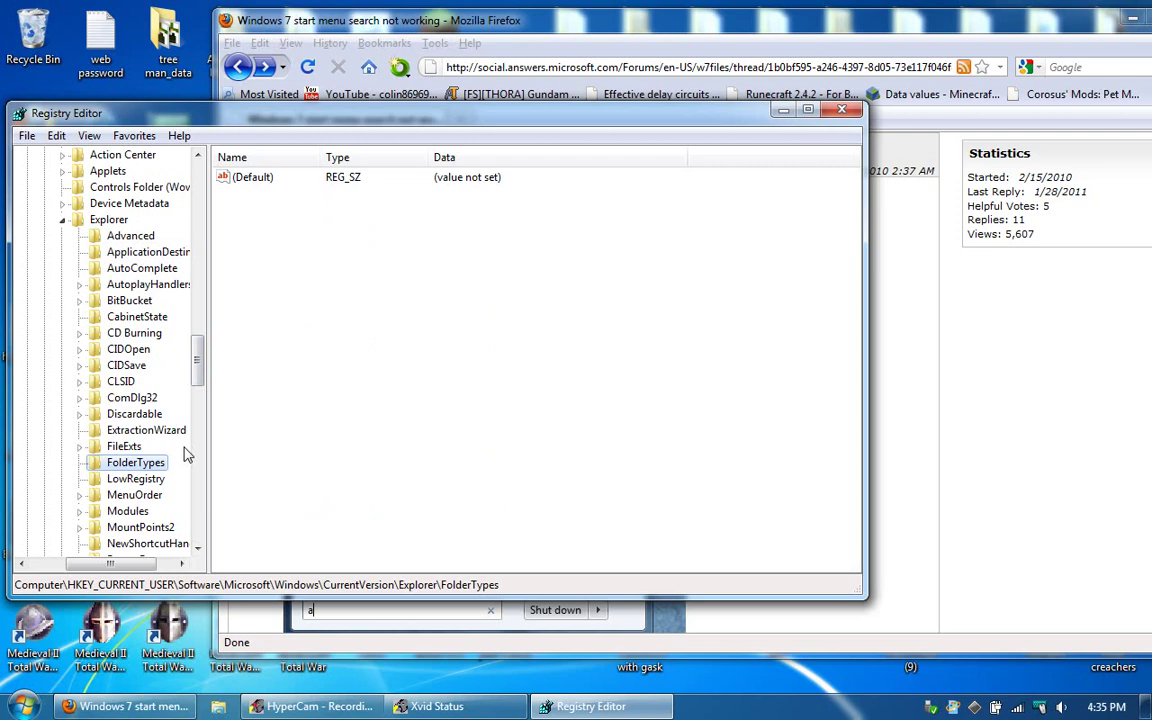
left_click(965, 450)
scroll(740, 478, "down", 7)
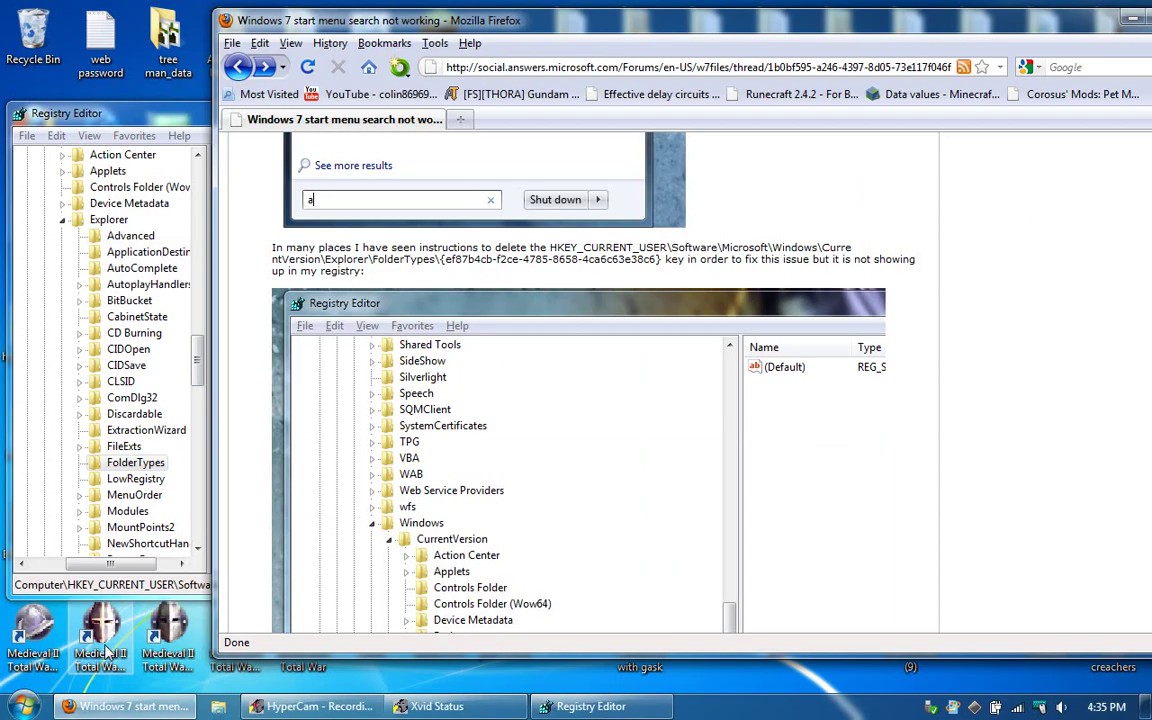
left_click(22, 706)
left_click(22, 706)
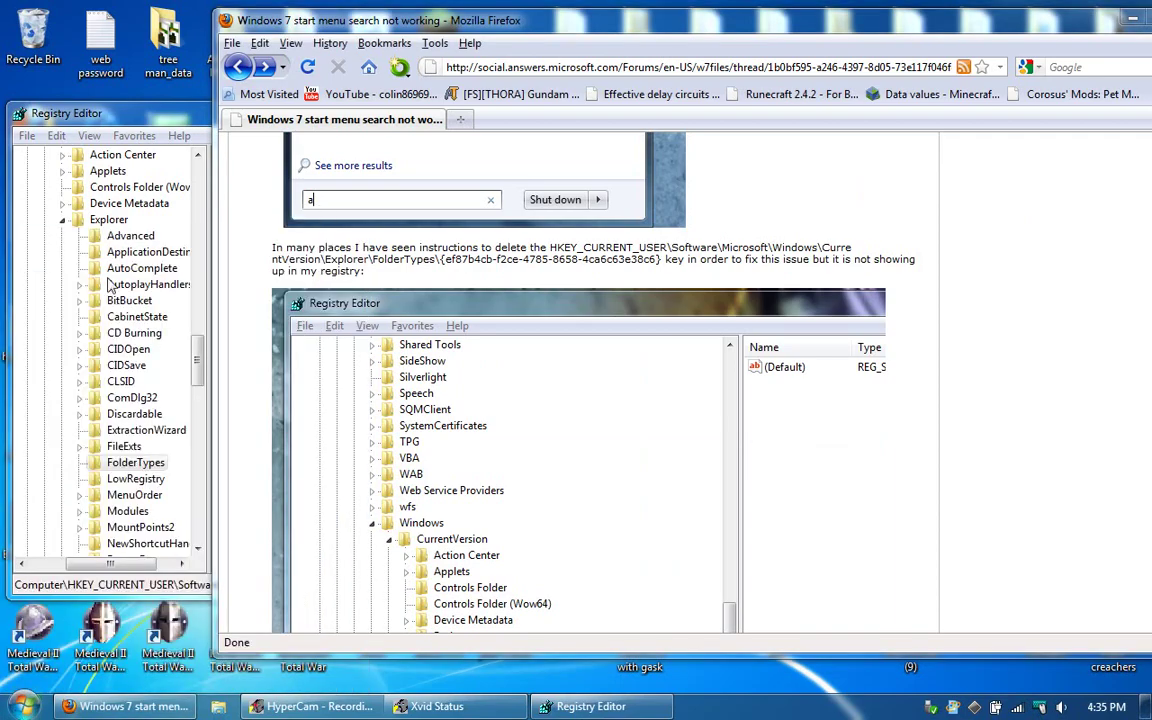
Inspect the value data of Start_SearchFiles in the Explorer\Advanced registry key and close it without changes.
left_click(97, 116)
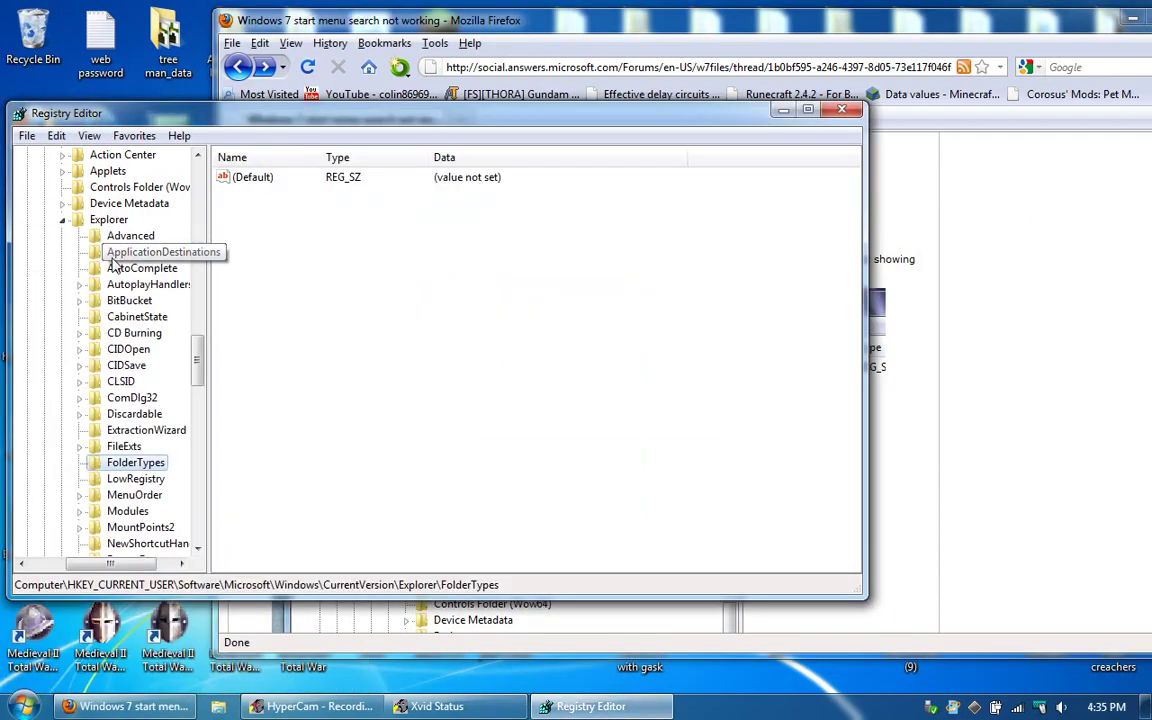
left_click(128, 237)
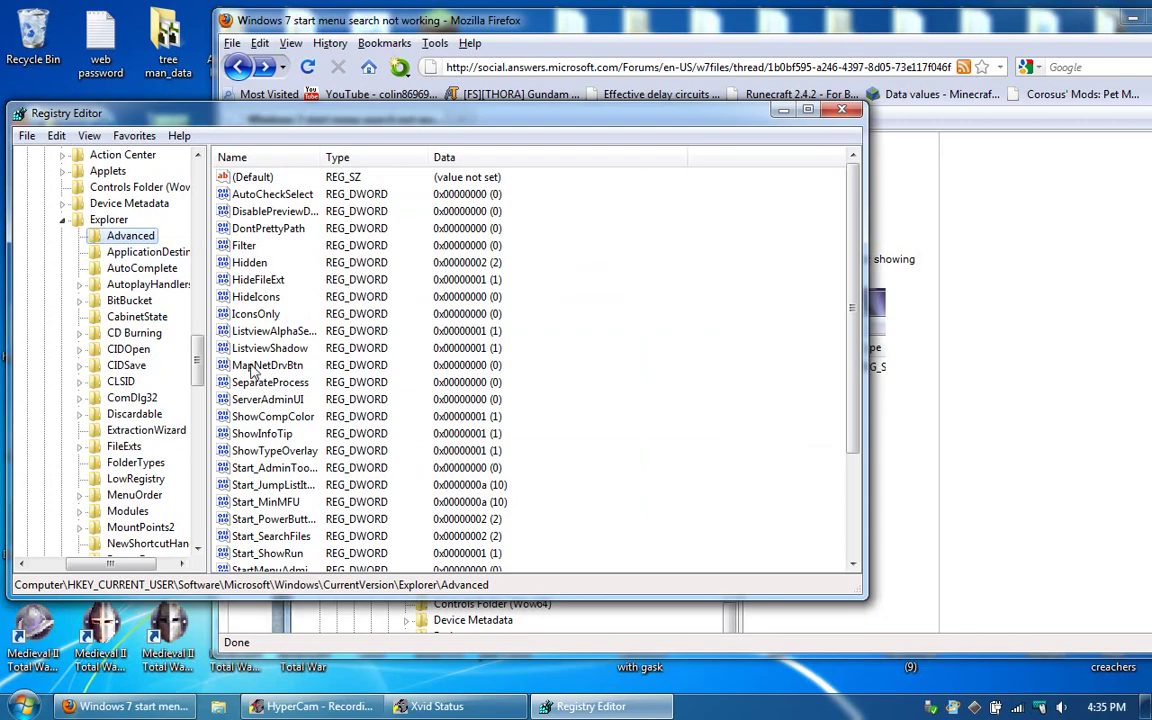
left_click(296, 541)
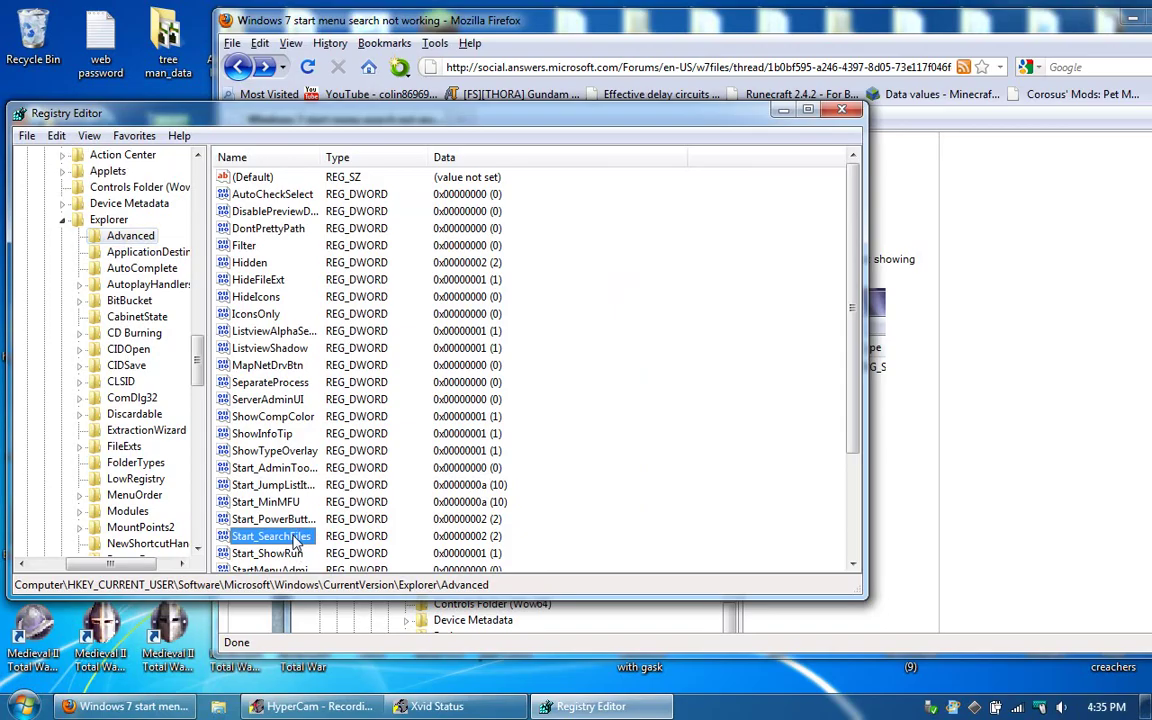
double_click(296, 541)
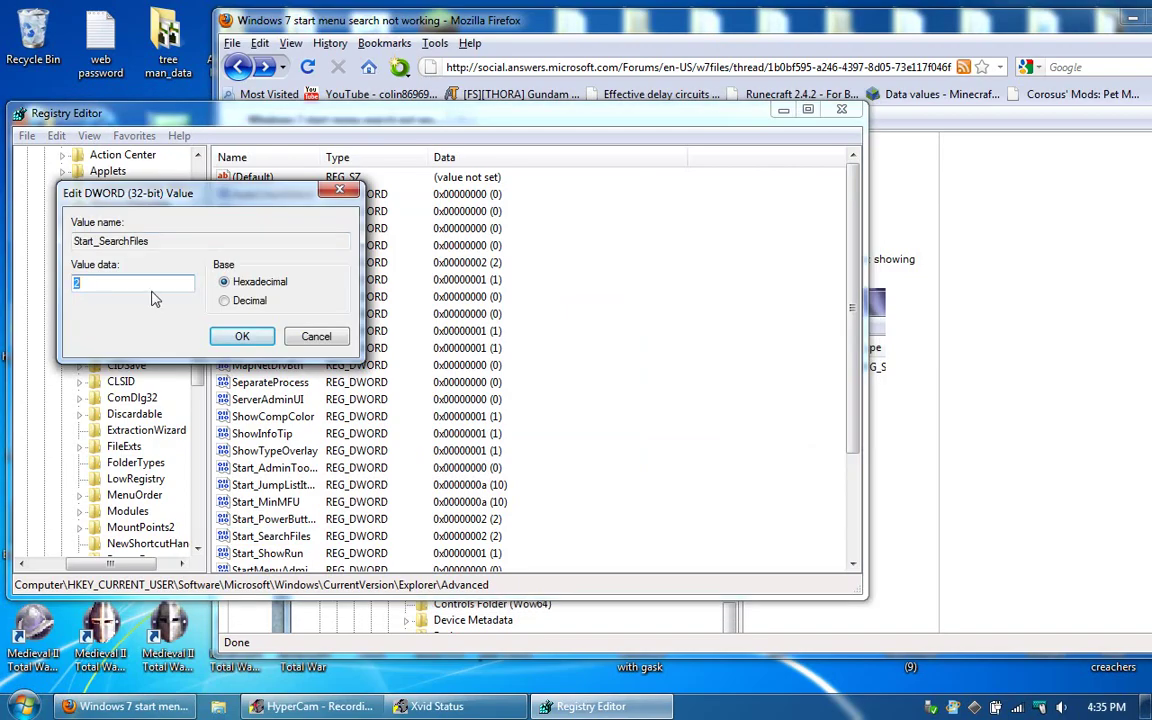
left_click(338, 188)
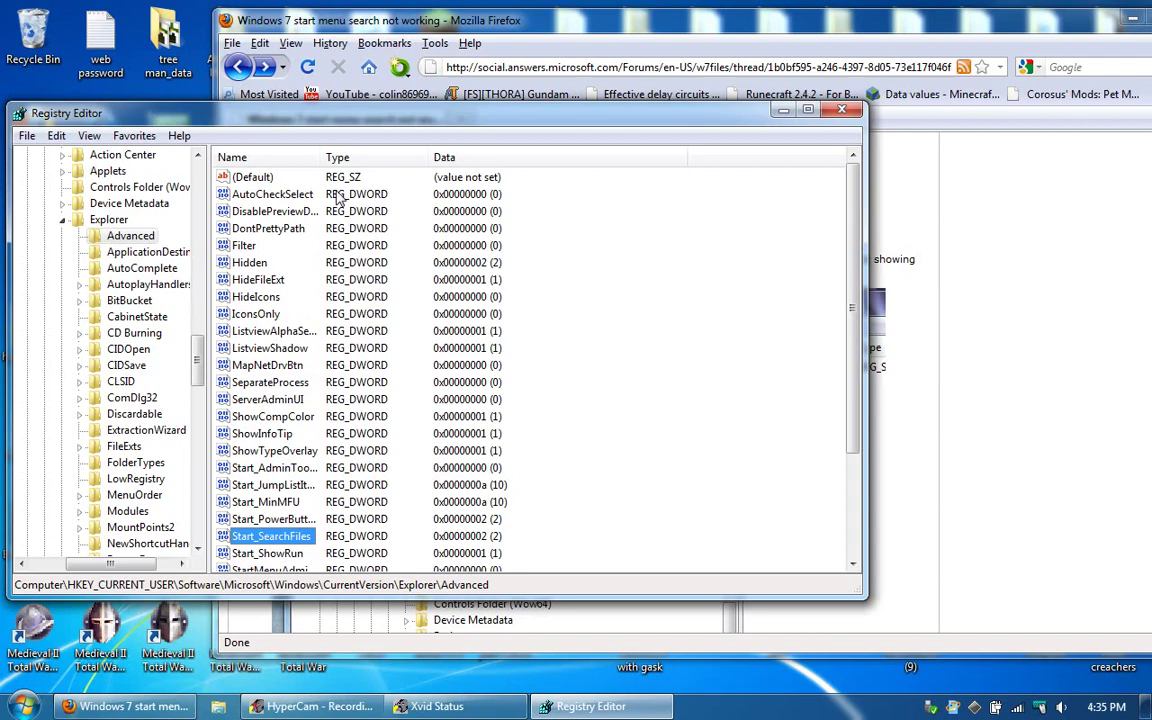
Open Control Panel and look through its categories, from System and Security to Clock, Language, and Region, returning to Programs.
left_click(22, 706)
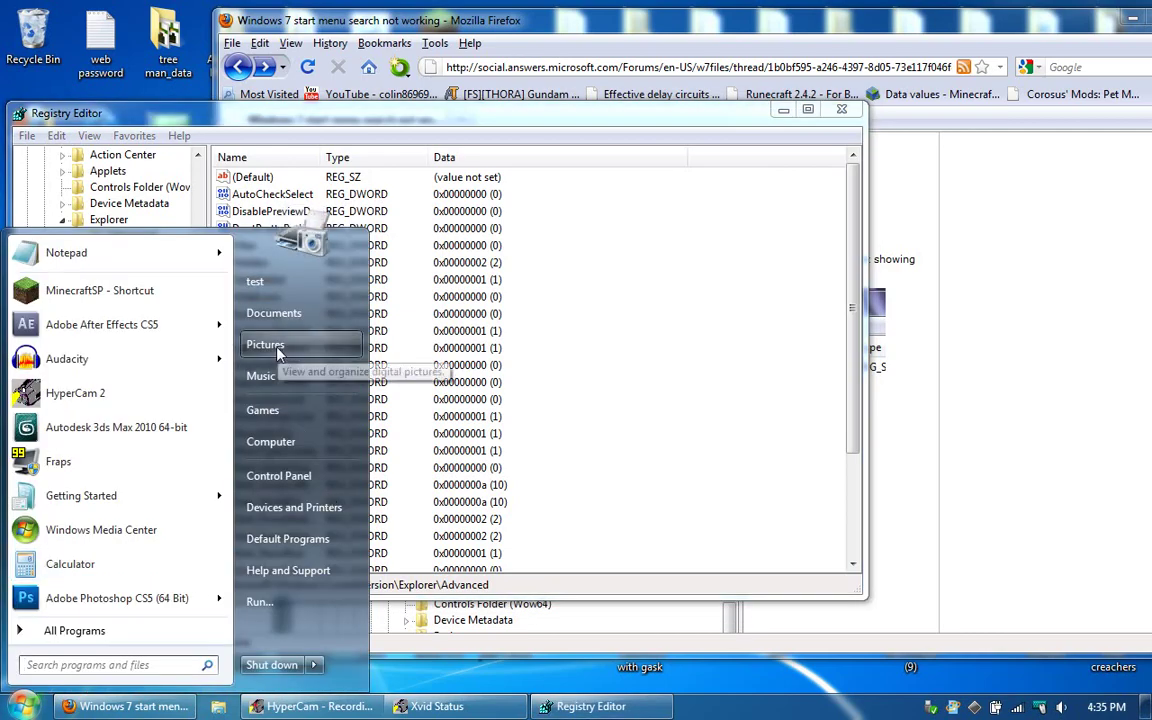
left_click(285, 476)
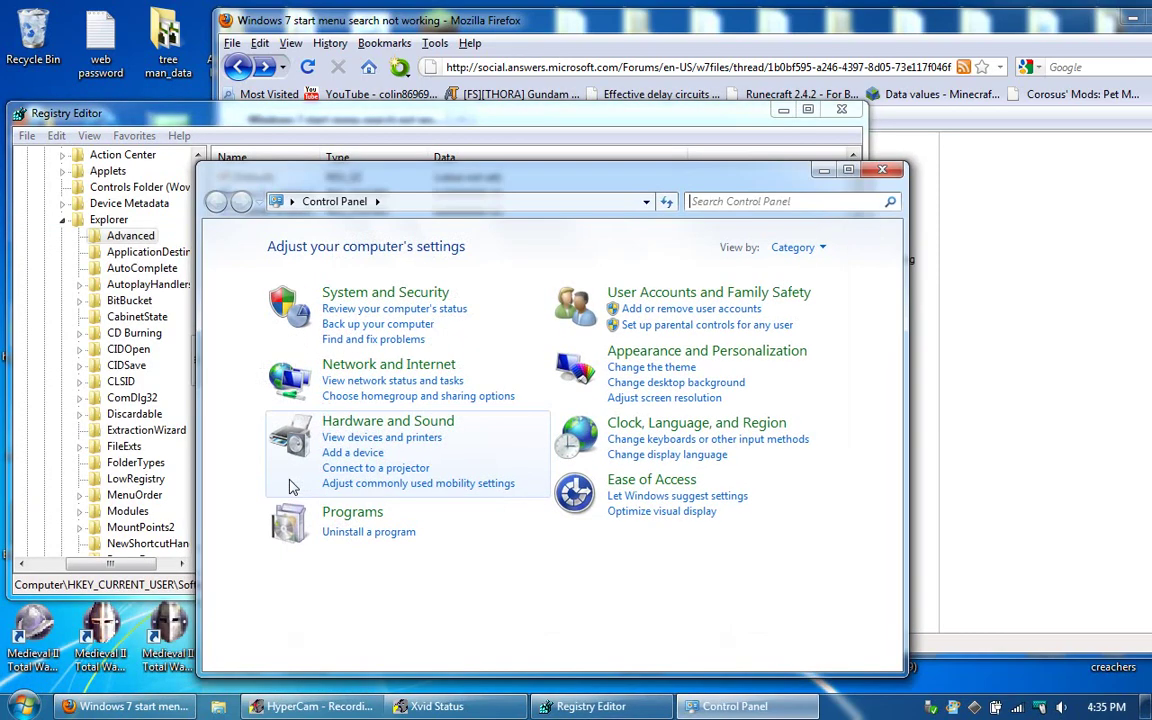
left_click(272, 292)
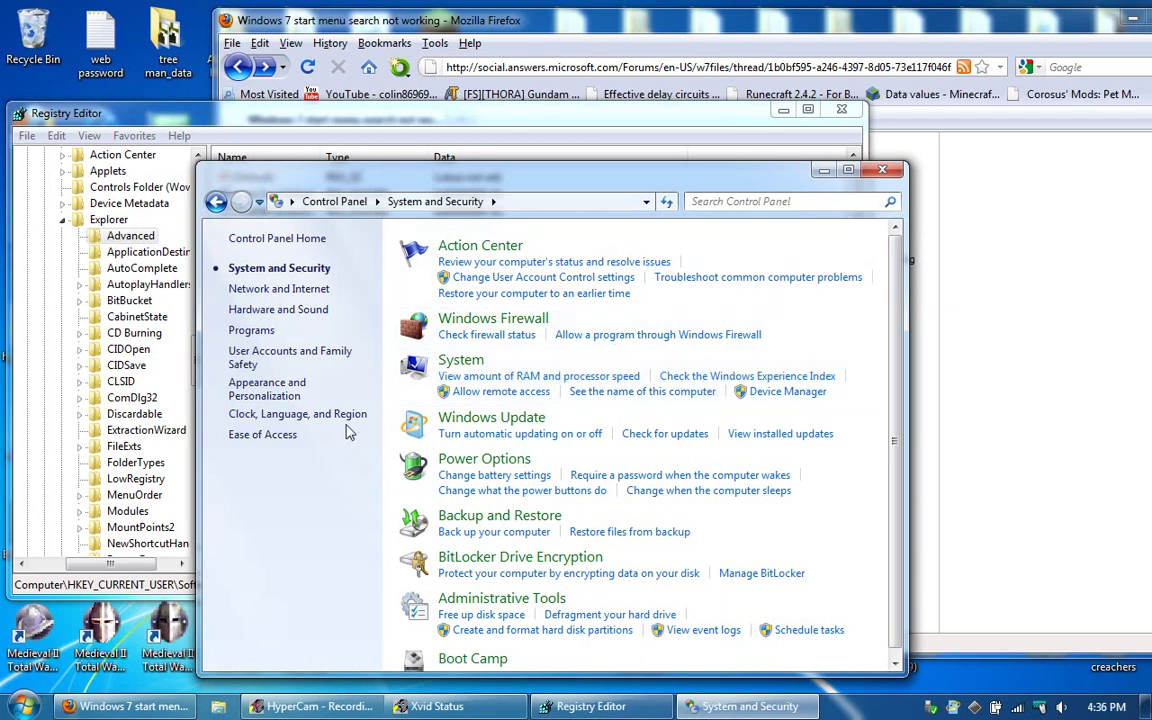
left_click(268, 311)
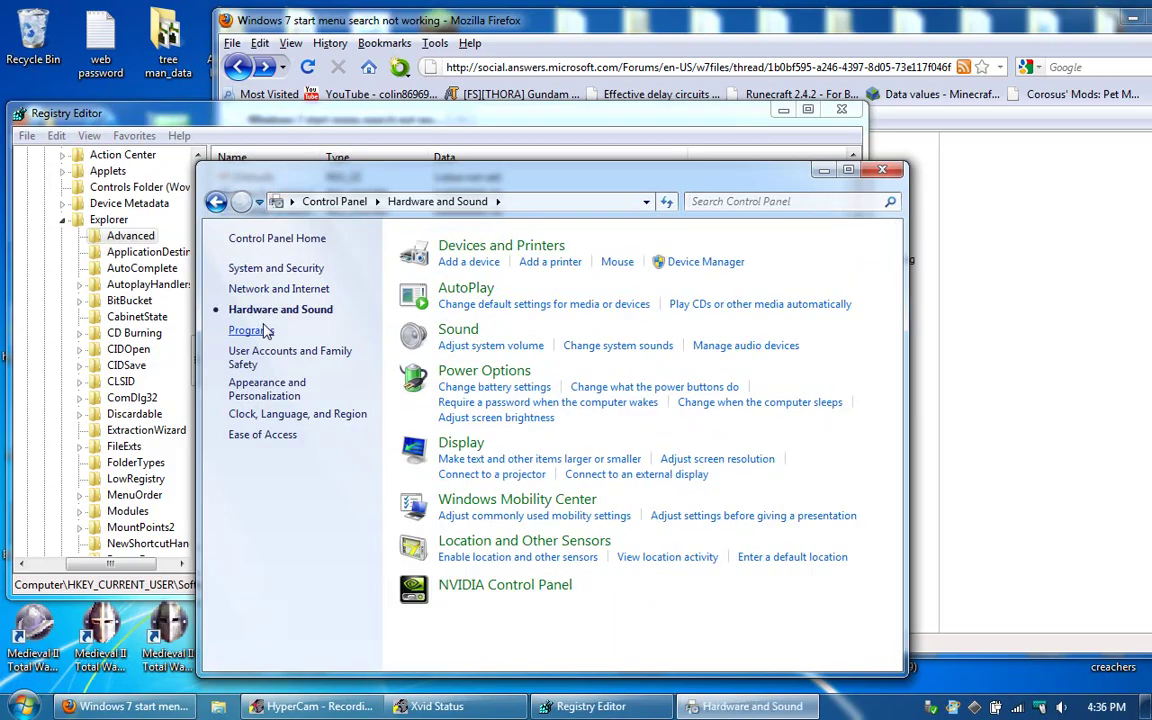
left_click(248, 331)
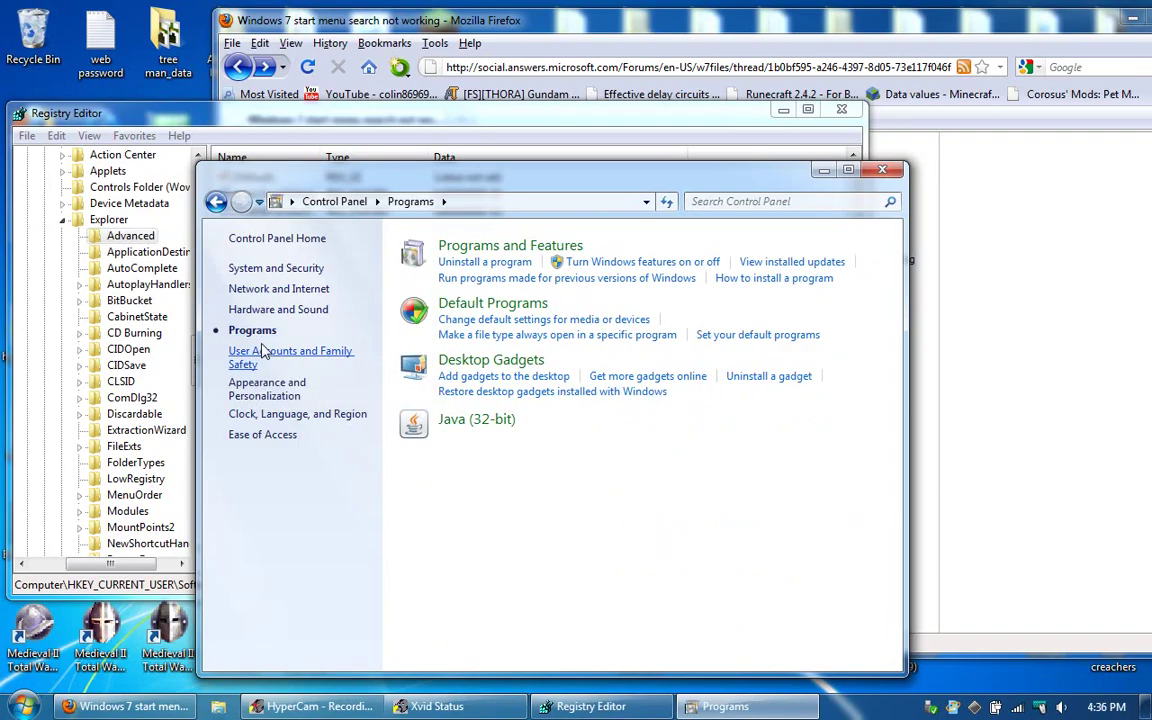
left_click(268, 358)
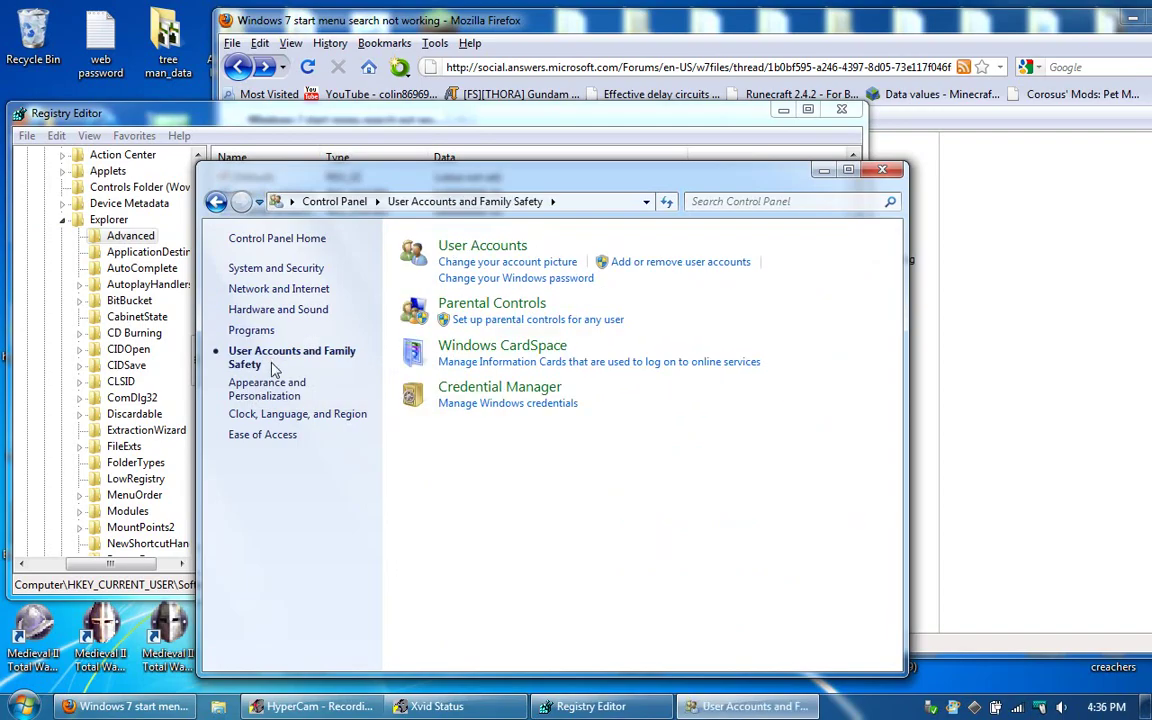
left_click(266, 390)
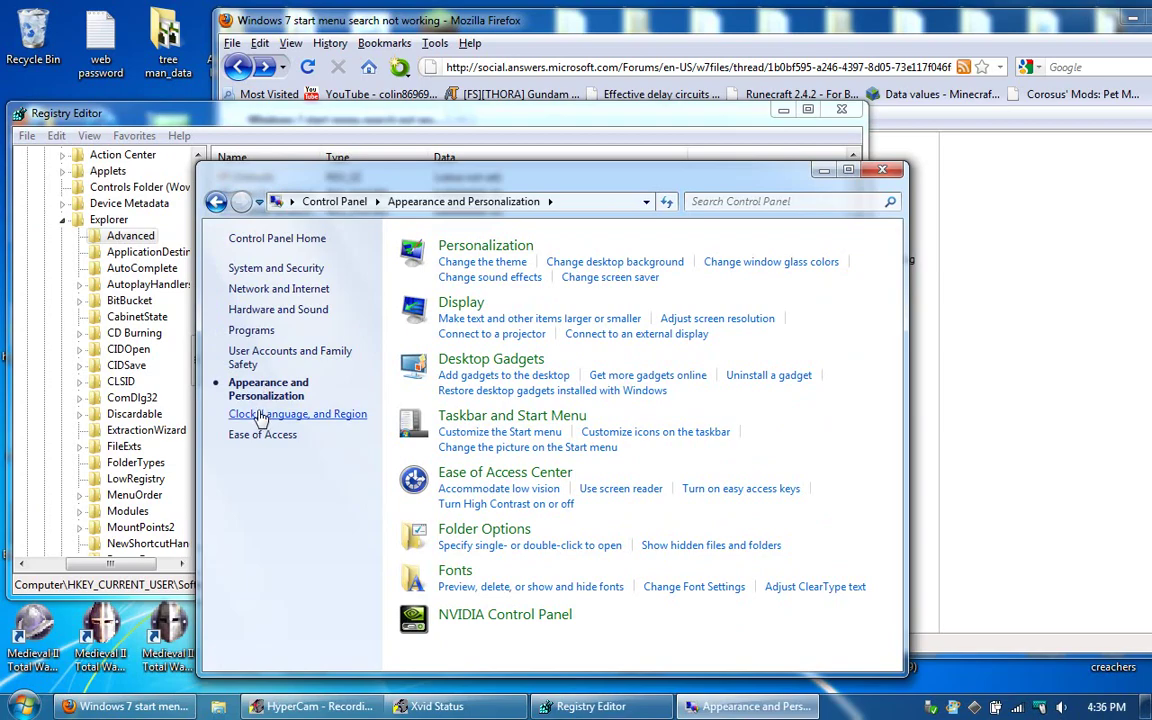
left_click(266, 416)
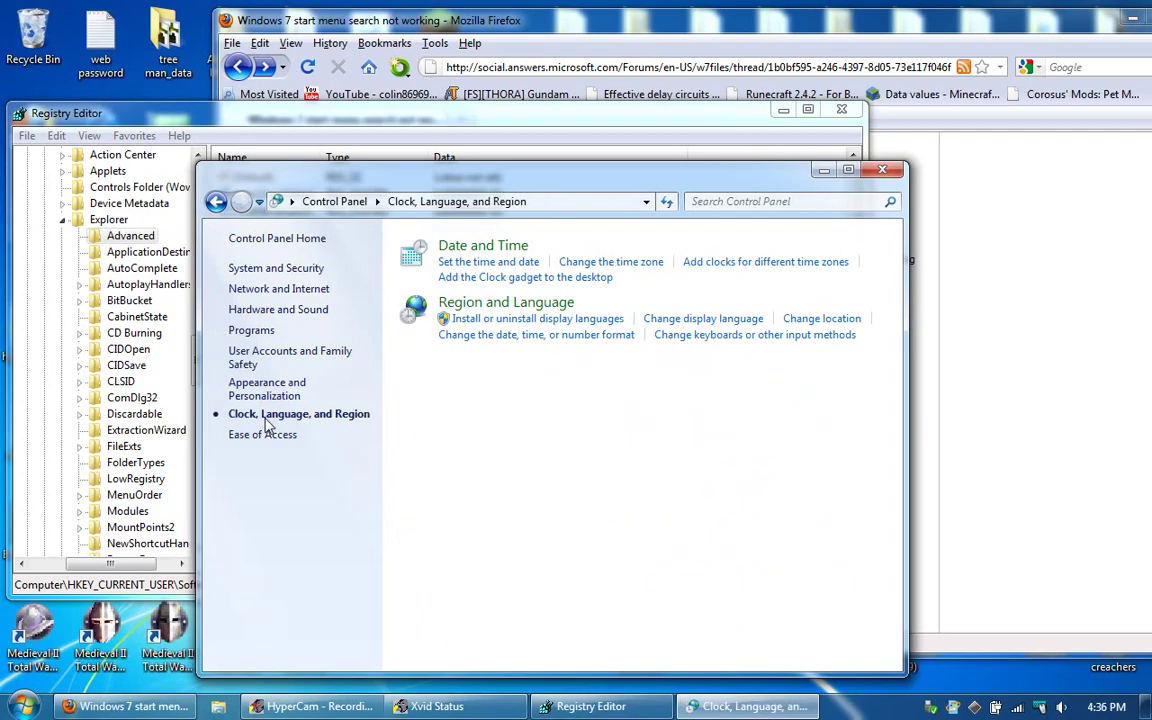
left_click(257, 364)
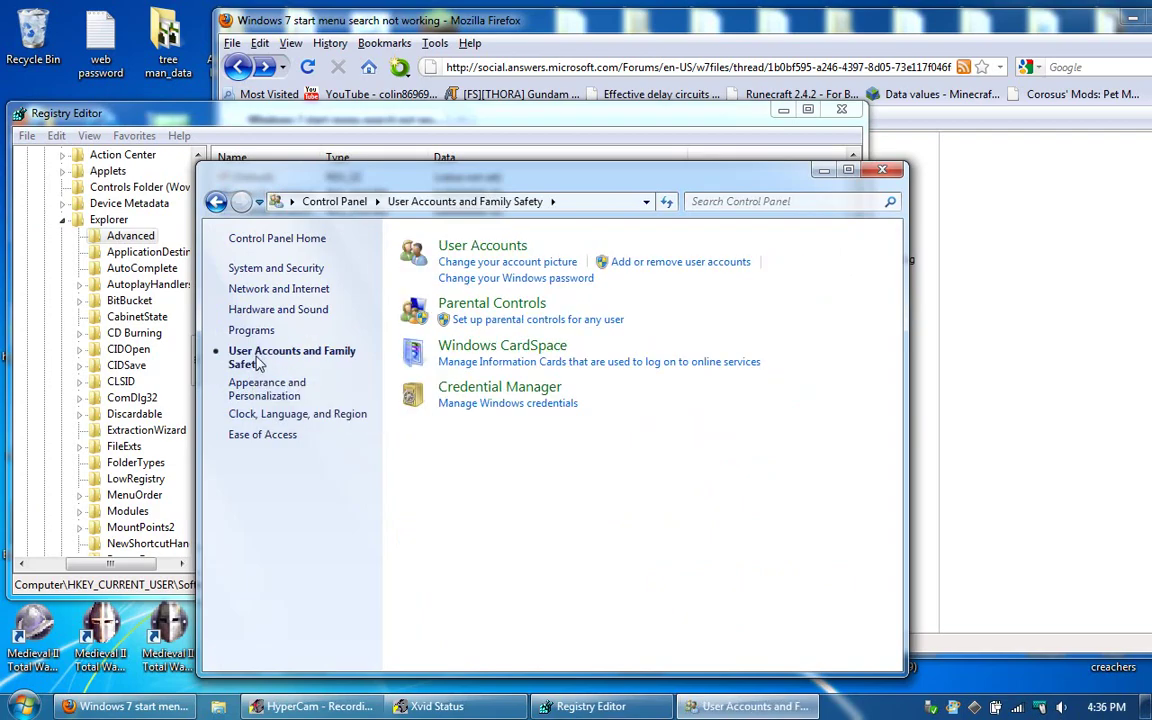
left_click(242, 332)
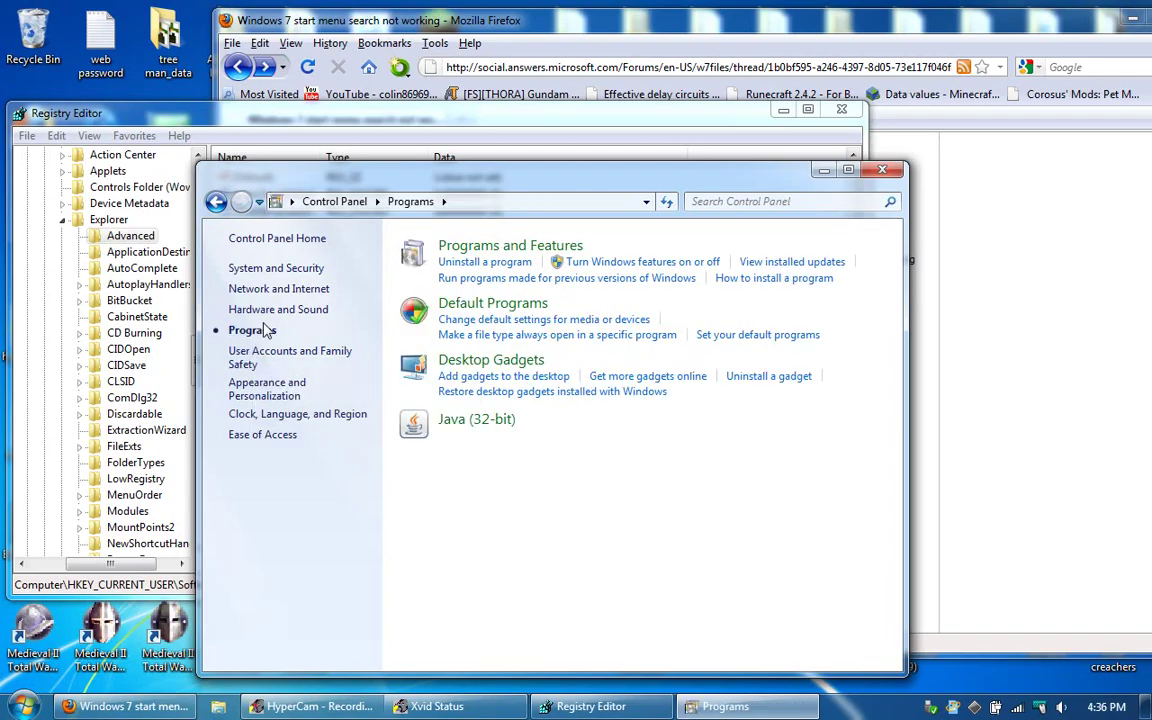
Open the indexing options from the Windows Experience Index page under Control Panel's System and Security category.
left_click(261, 312)
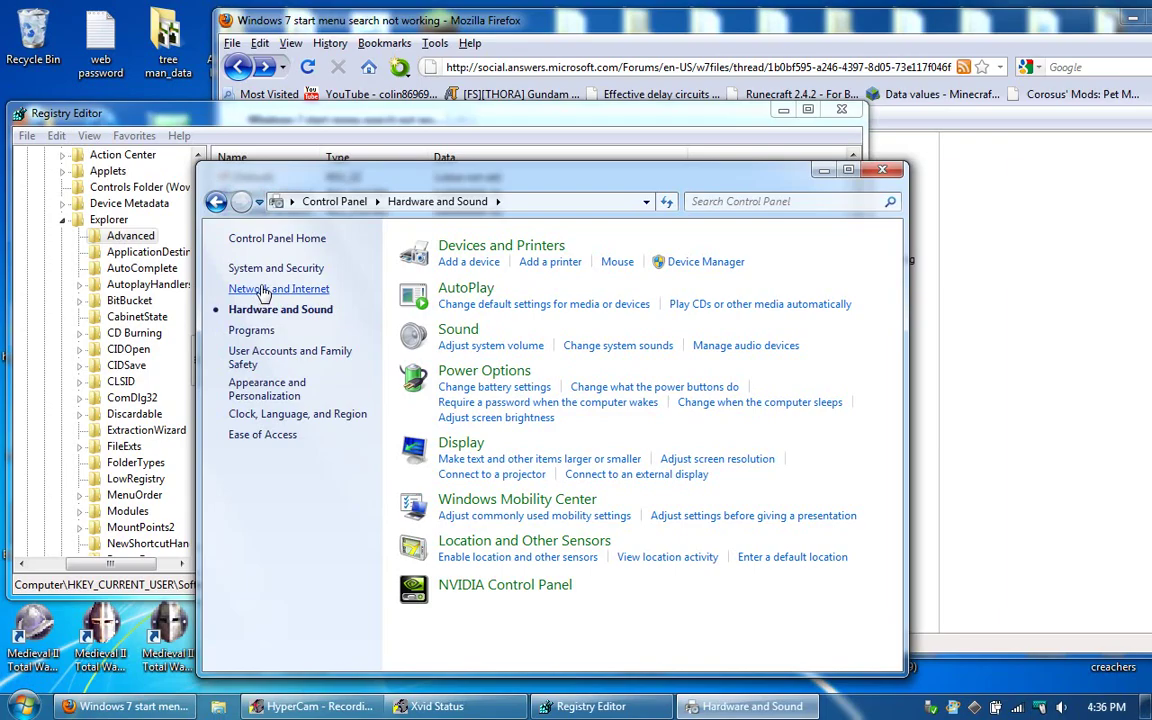
left_click(264, 290)
left_click(263, 270)
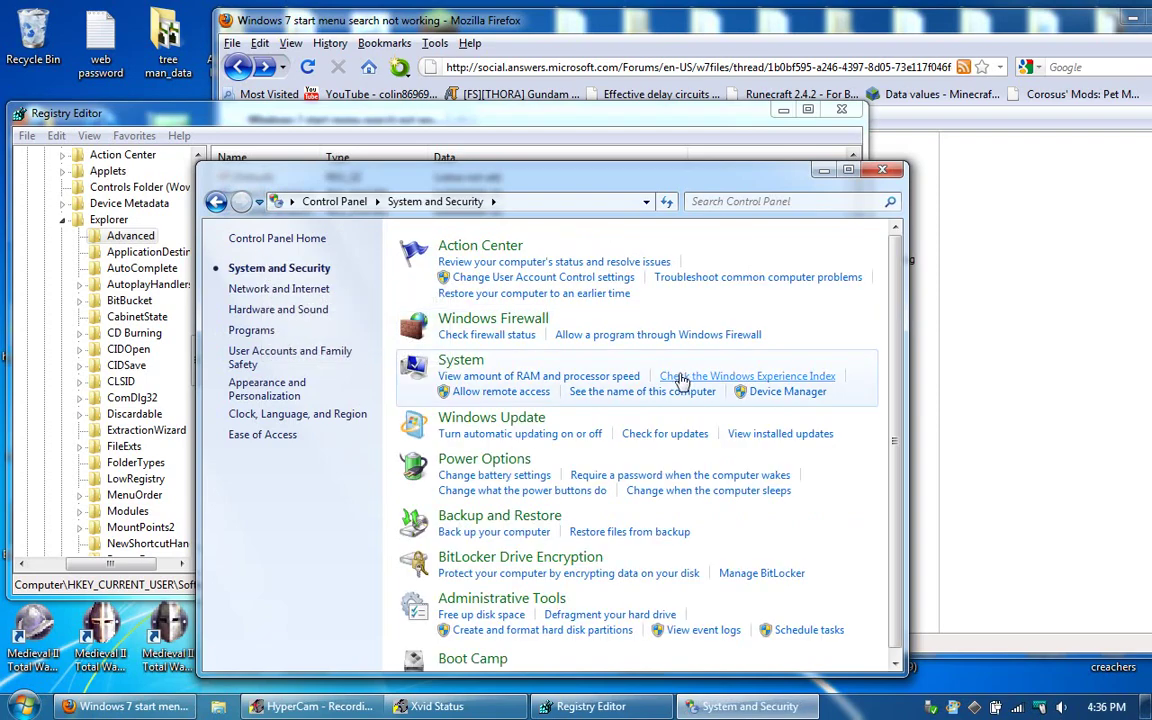
left_click(733, 377)
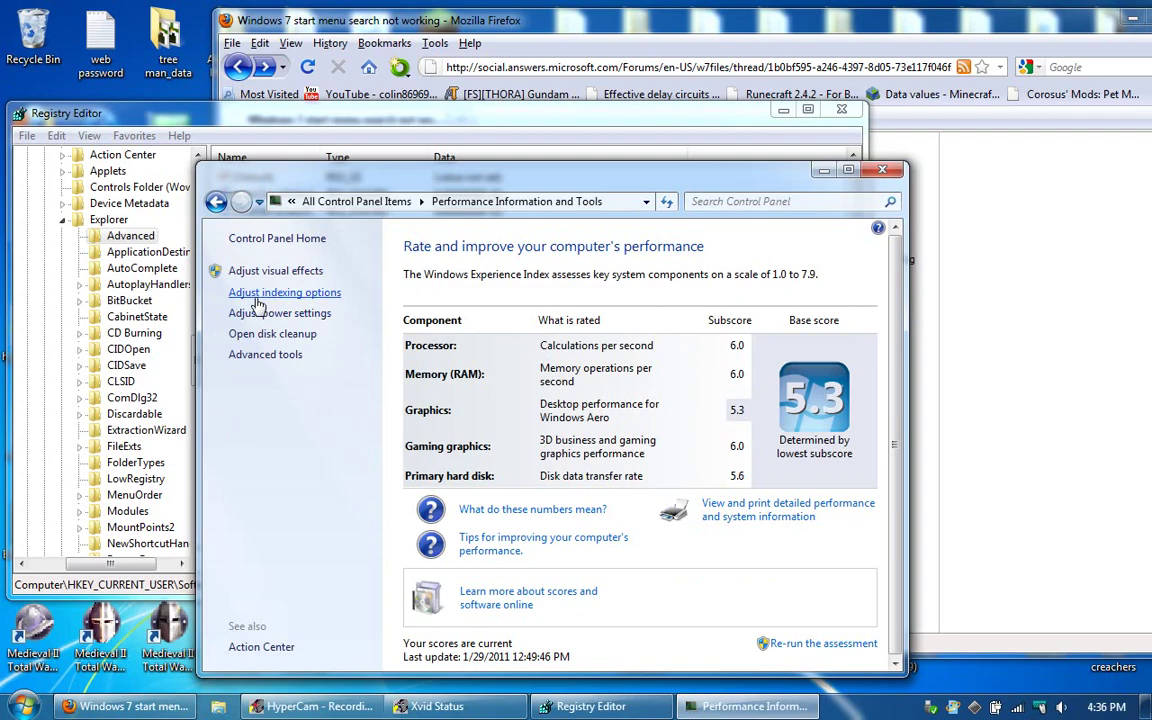
left_click(256, 302)
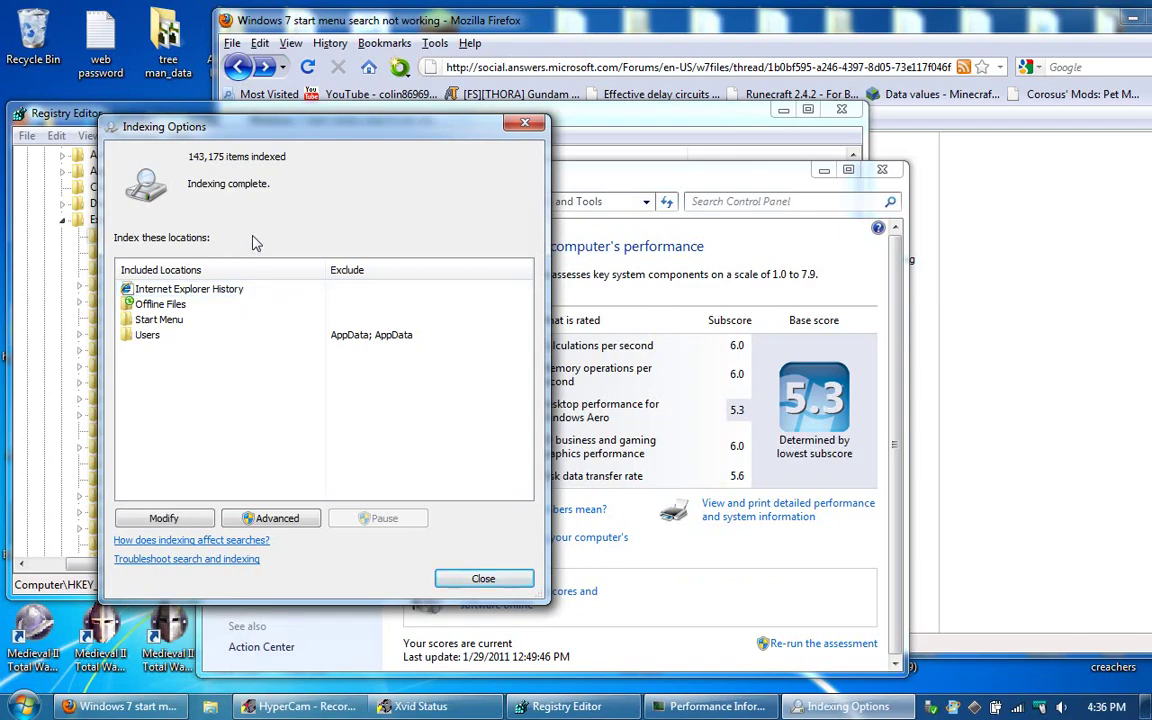
Open the advanced indexing options, check the File Types and Index Settings pages, and move the dialog beside the included locations list.
left_click(293, 525)
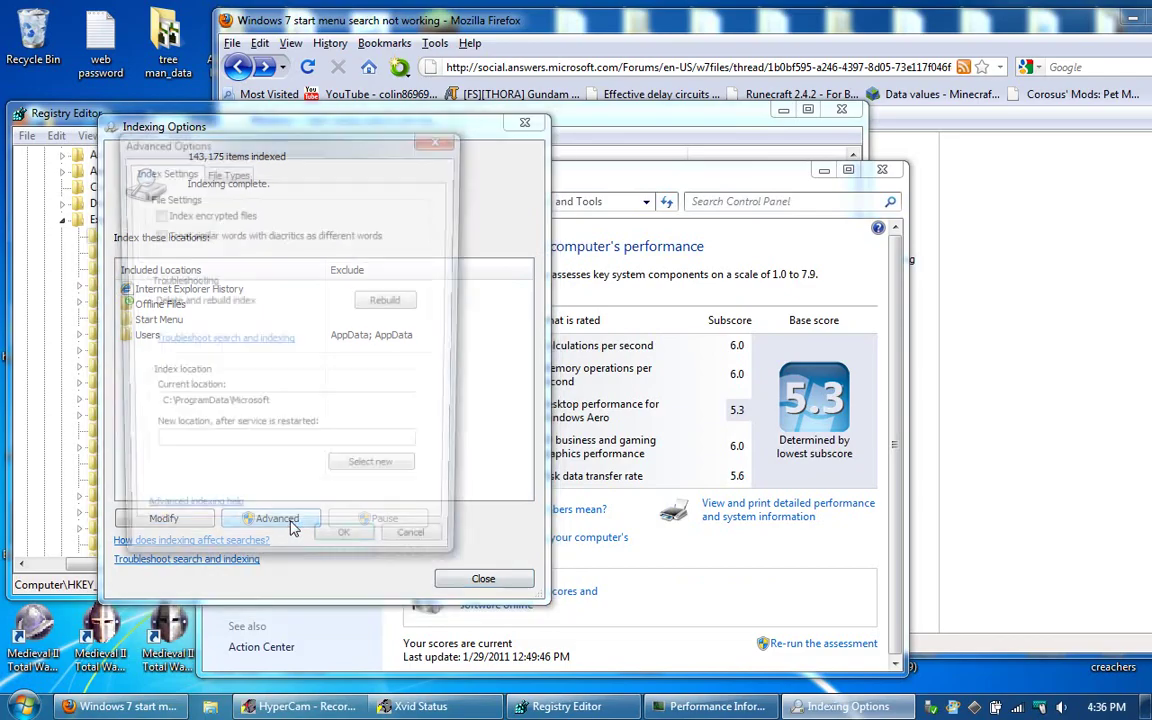
left_click(226, 172)
left_click(180, 174)
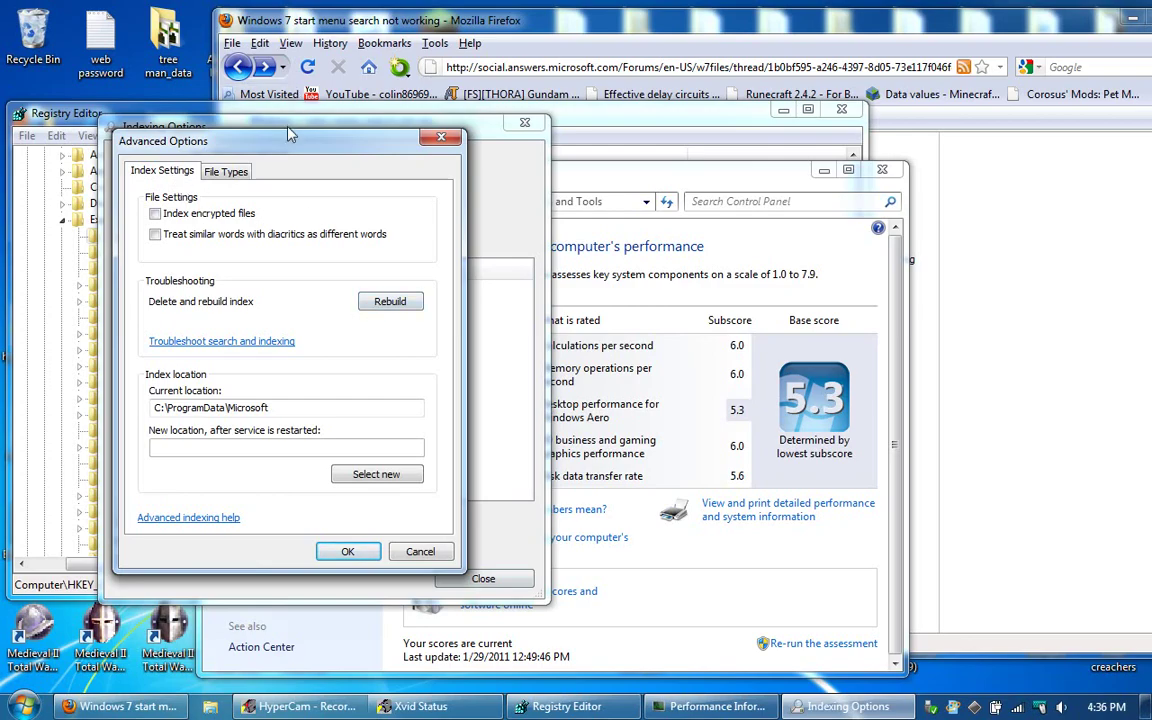
left_click_drag(288, 141, 669, 141)
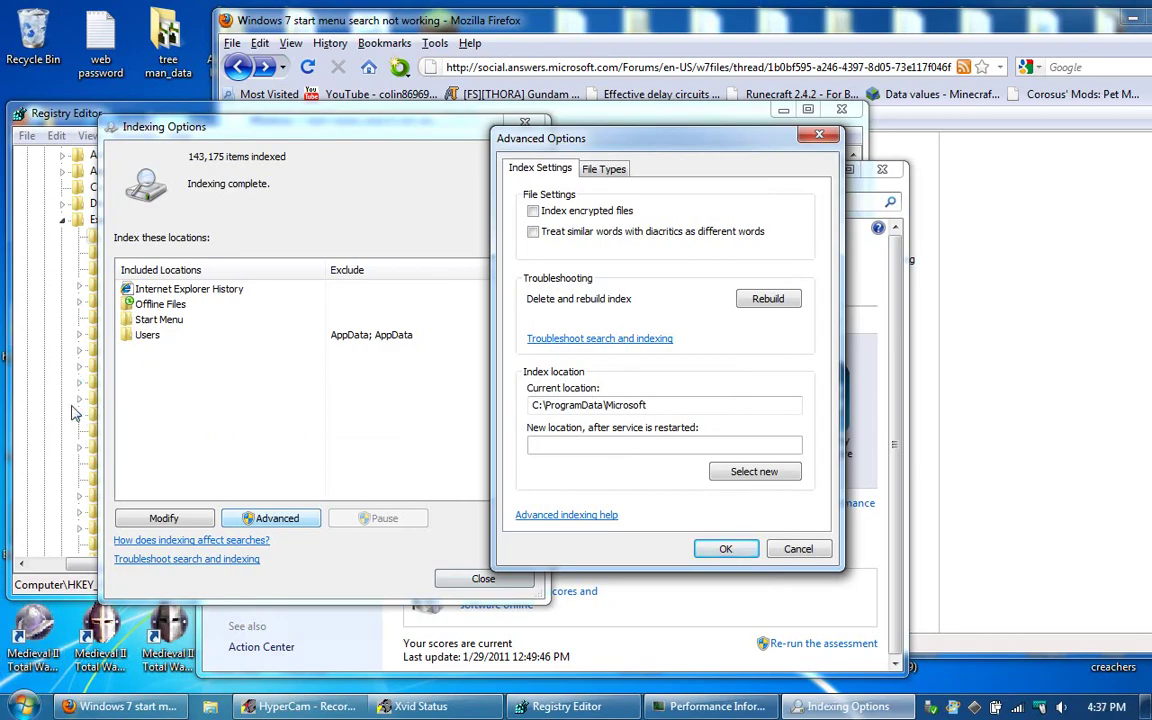
Close the Performance Information and Tools window and bring the Indexing Options dialogs back to the front.
left_click(48, 425)
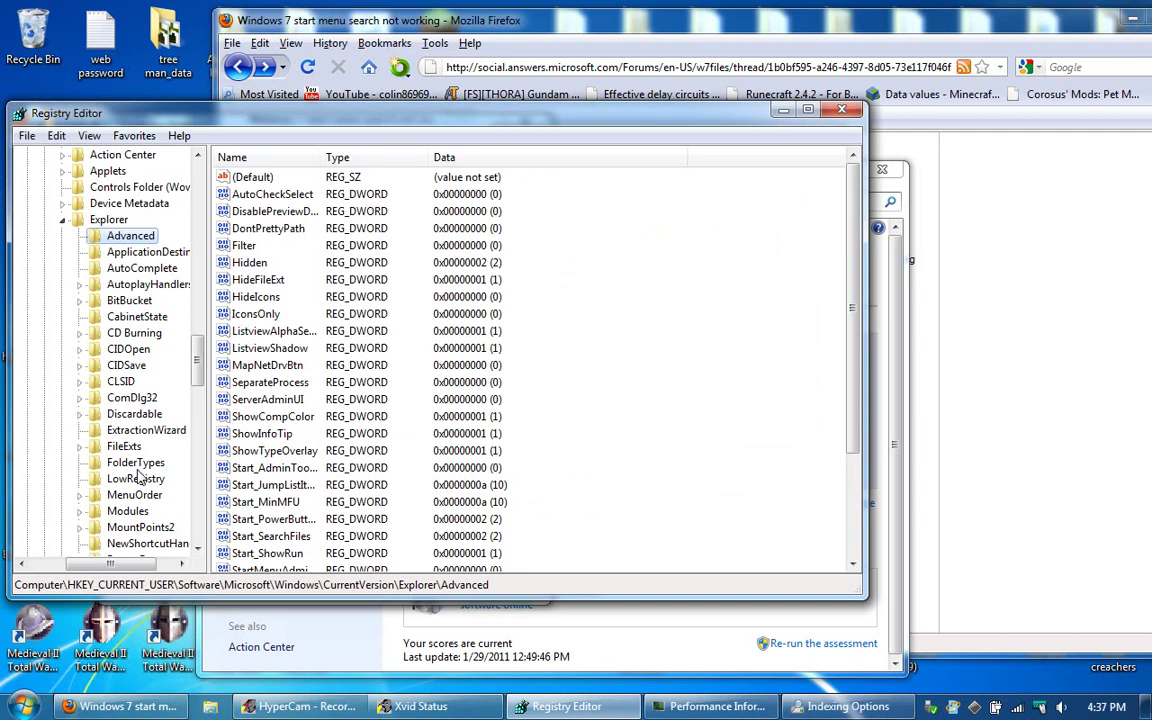
left_click(890, 186)
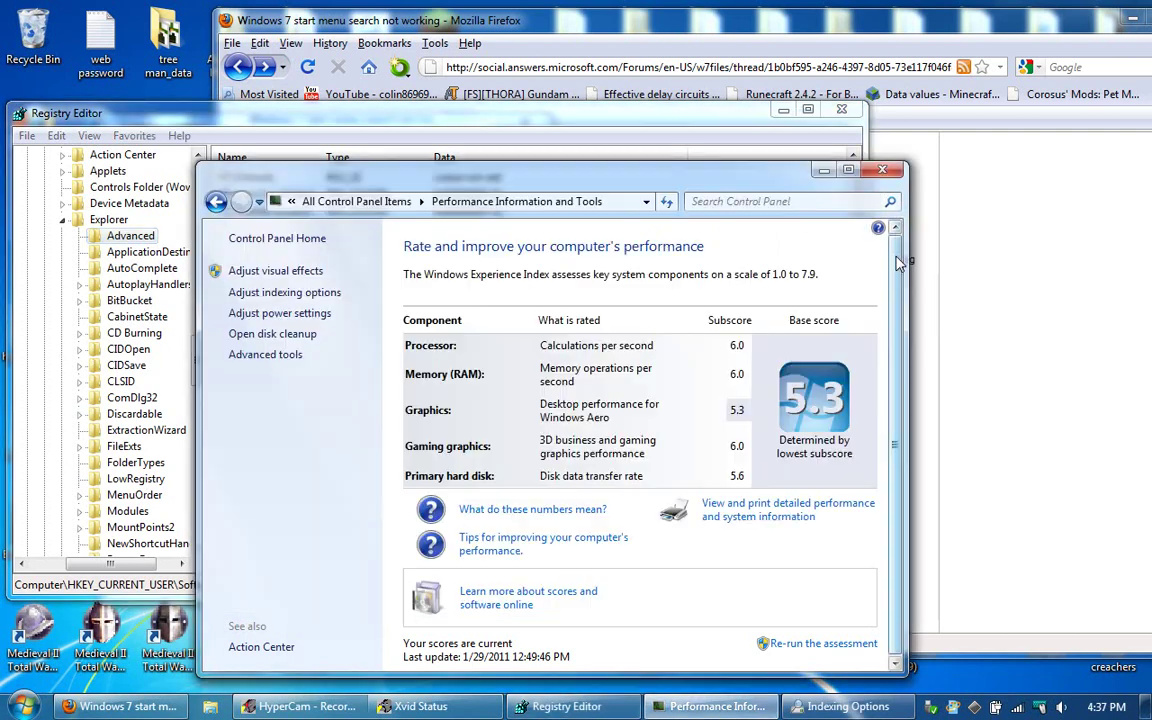
left_click(884, 172)
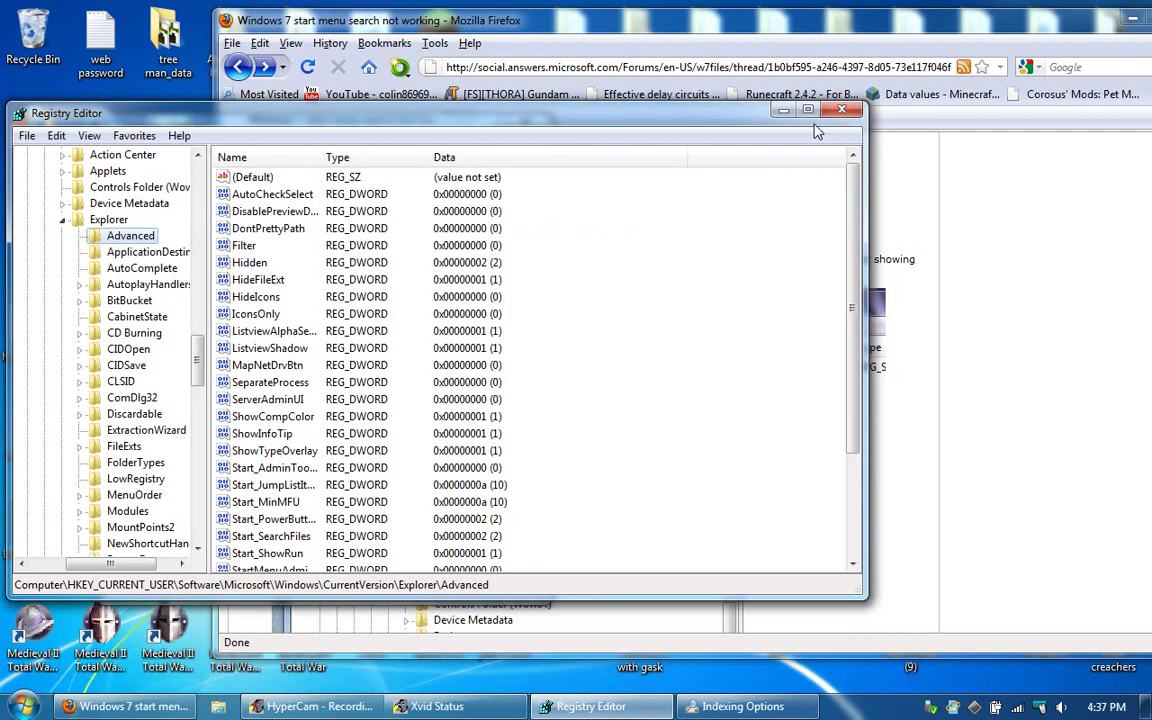
left_click(740, 706)
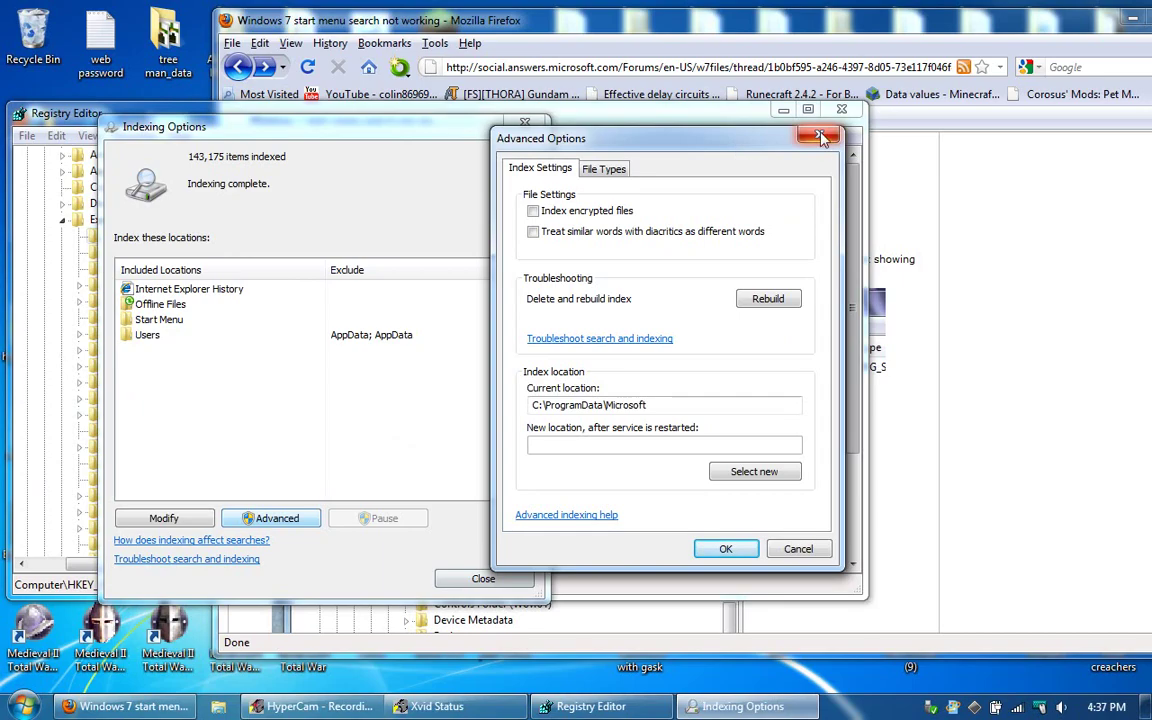